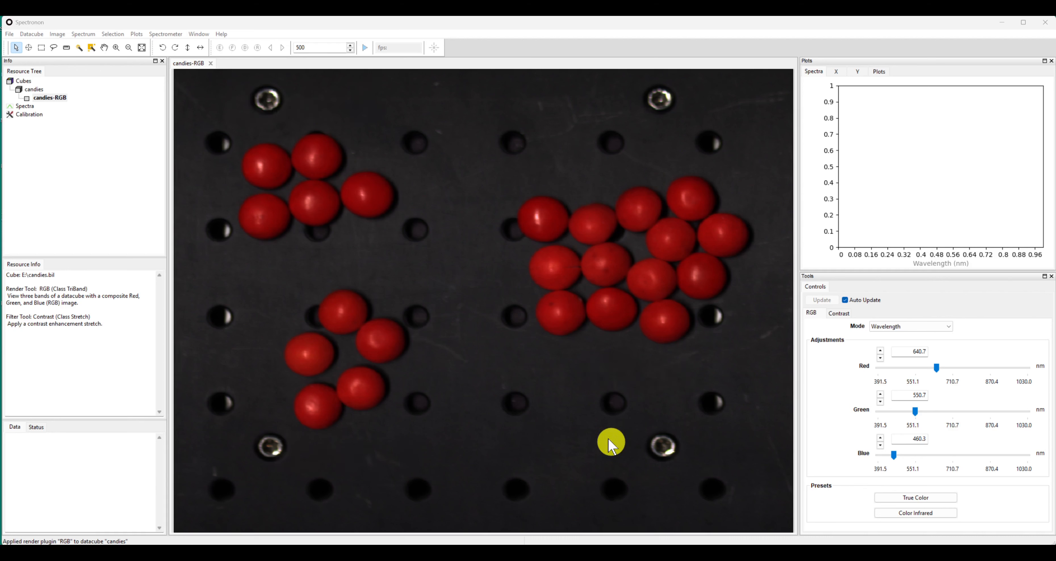
# Lasso a region on each of the five candies in the image's upper-left group and compute their mean spectrum
pyautogui.click(54, 47)
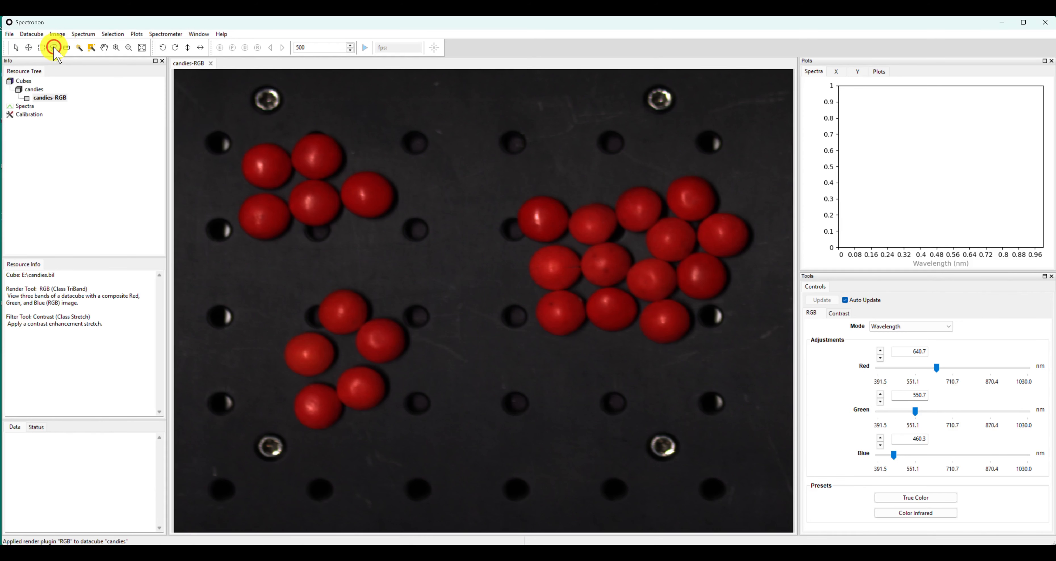
pyautogui.moveTo(363, 179)
pyautogui.mouseDown()
pyautogui.moveTo(379, 182)
pyautogui.moveTo(361, 180)
pyautogui.mouseUp()
pyautogui.moveTo(315, 191)
pyautogui.mouseDown()
pyautogui.moveTo(330, 201)
pyautogui.moveTo(312, 192)
pyautogui.moveTo(278, 222)
pyautogui.moveTo(281, 203)
pyautogui.mouseUp()
pyautogui.moveTo(330, 149)
pyautogui.mouseDown()
pyautogui.moveTo(308, 165)
pyautogui.moveTo(327, 148)
pyautogui.moveTo(267, 162)
pyautogui.mouseUp()
pyautogui.rightClick(268, 165)
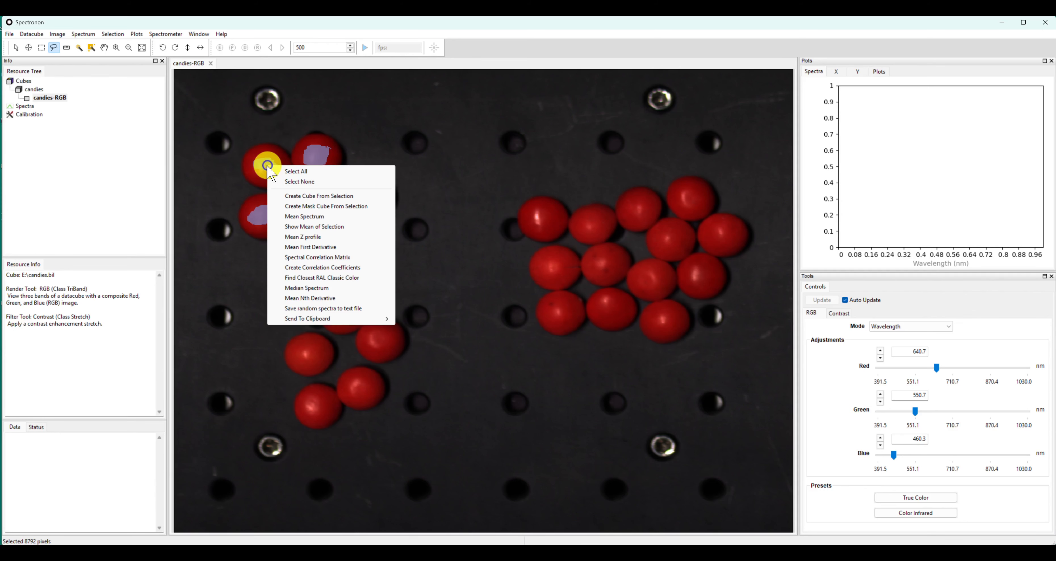
pyautogui.click(306, 216)
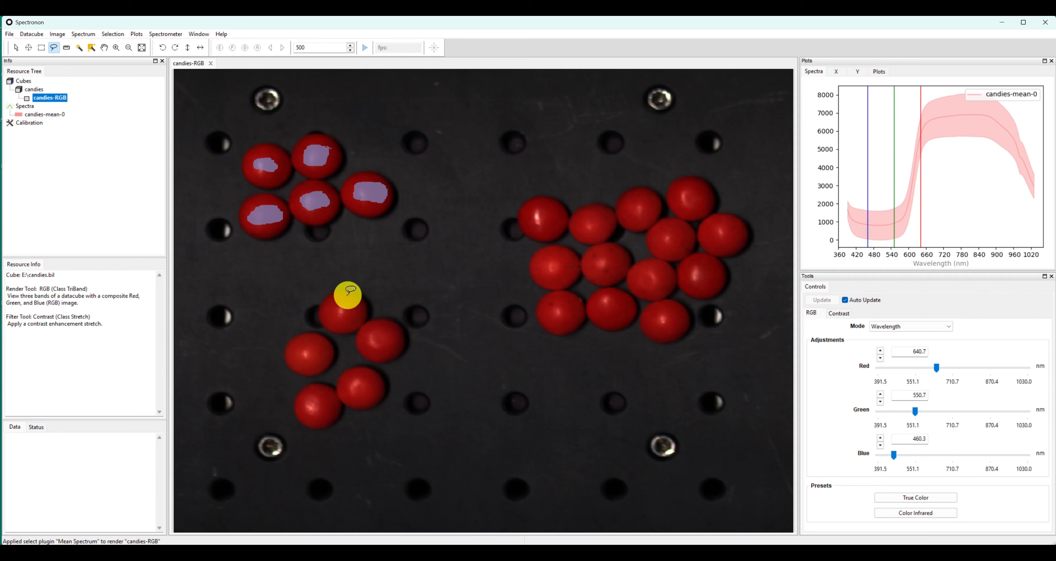
# Lasso a region on each of the five candies in the image's lower-left group and compute their mean spectrum
pyautogui.moveTo(350, 302)
pyautogui.mouseDown()
pyautogui.moveTo(337, 312)
pyautogui.moveTo(356, 306)
pyautogui.moveTo(344, 302)
pyautogui.mouseUp()
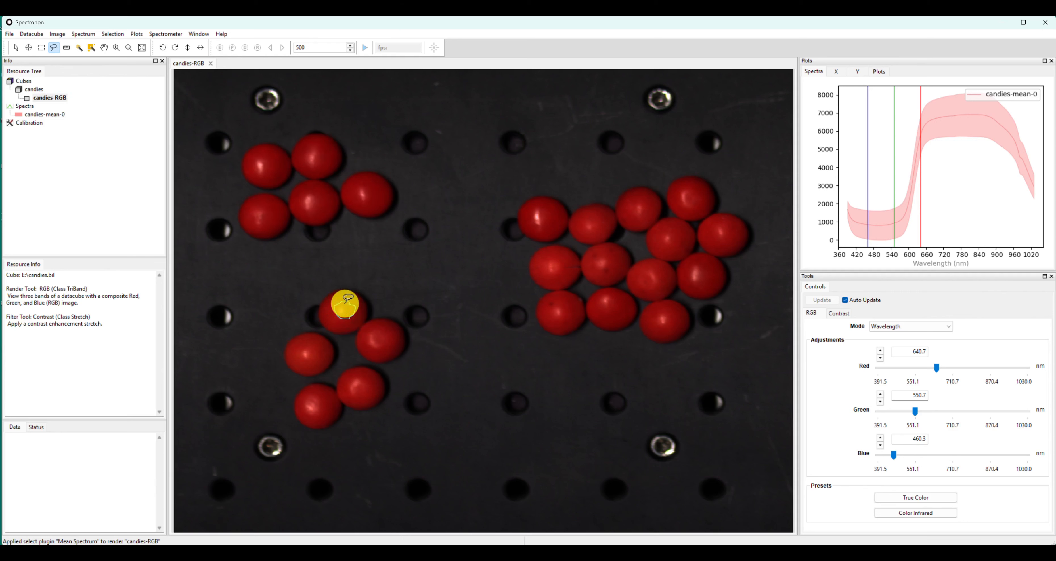
pyautogui.moveTo(321, 342)
pyautogui.mouseDown()
pyautogui.moveTo(306, 347)
pyautogui.moveTo(328, 412)
pyautogui.moveTo(326, 393)
pyautogui.moveTo(372, 388)
pyautogui.mouseUp()
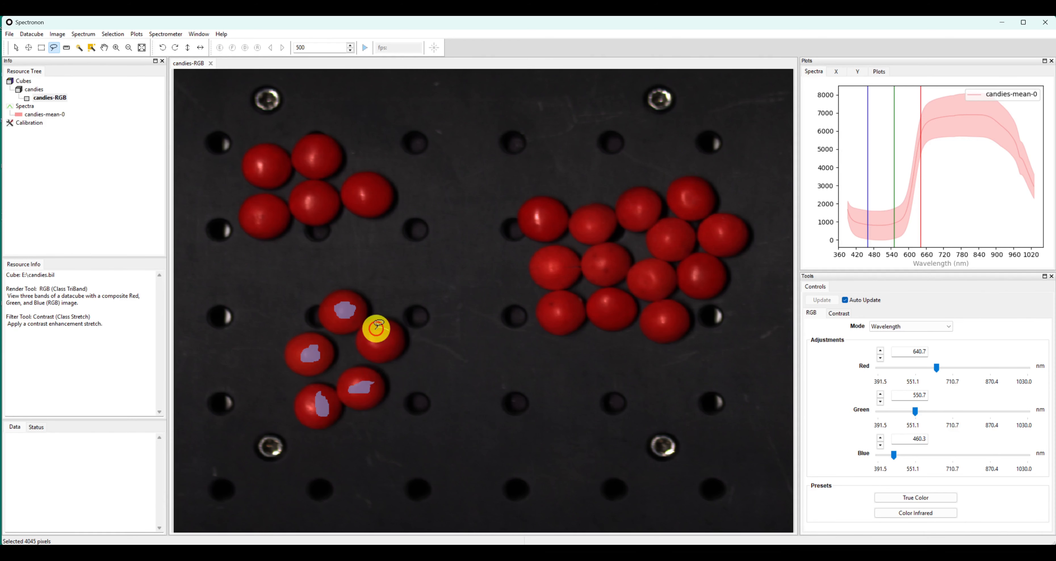
pyautogui.moveTo(385, 348); pyautogui.dragTo(389, 331)
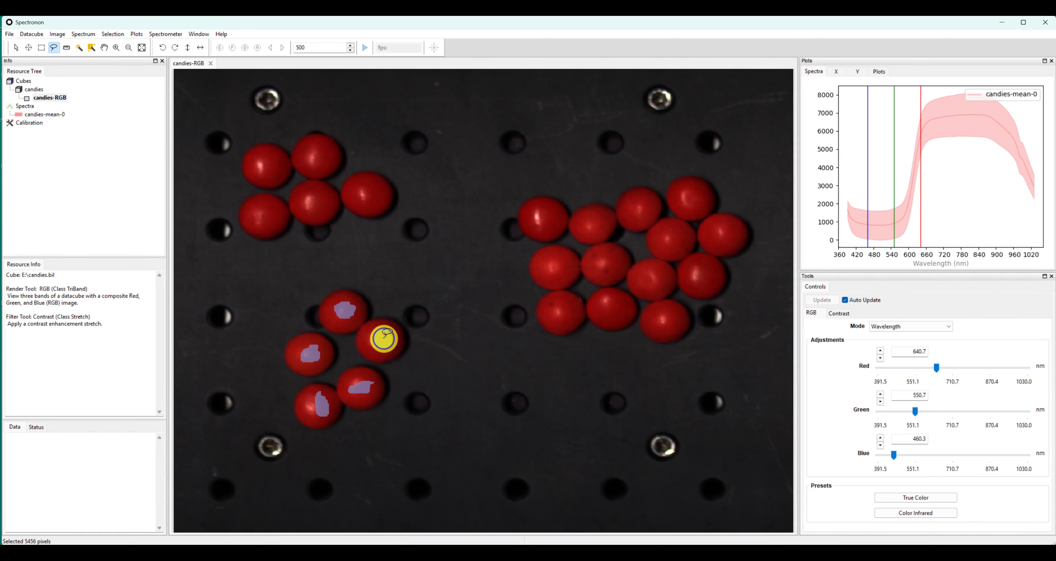
pyautogui.rightClick(385, 339)
pyautogui.click(431, 392)
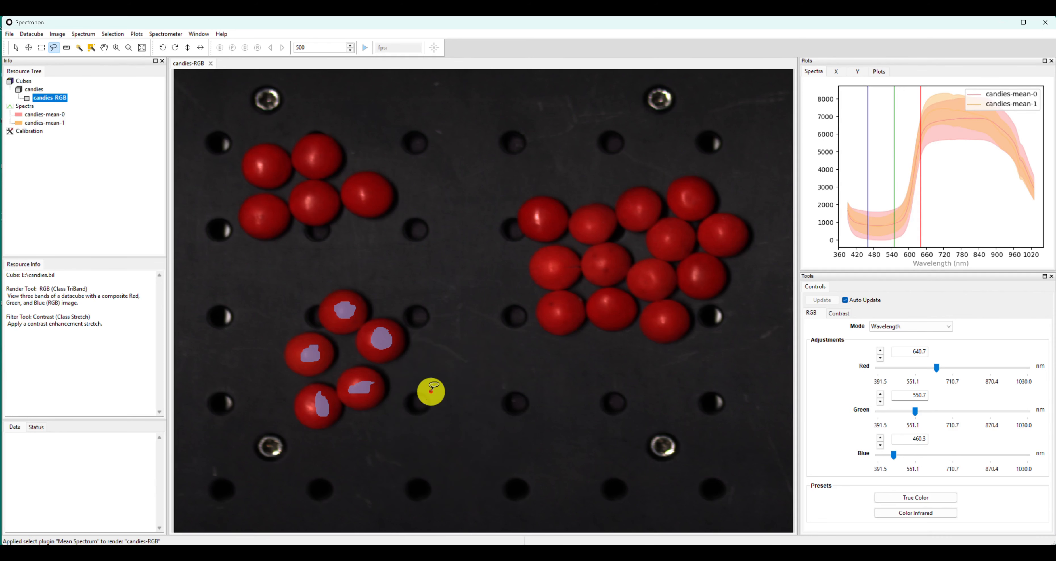
# Rename the candies-mean-0 spectrum as Candy A
pyautogui.click(56, 115)
pyautogui.rightClick(56, 116)
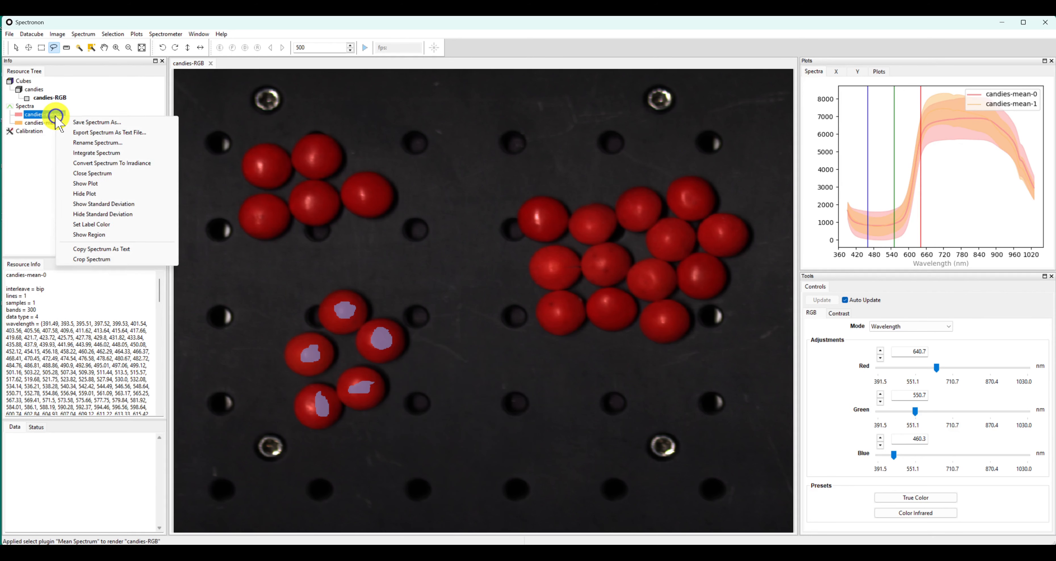
pyautogui.click(99, 144)
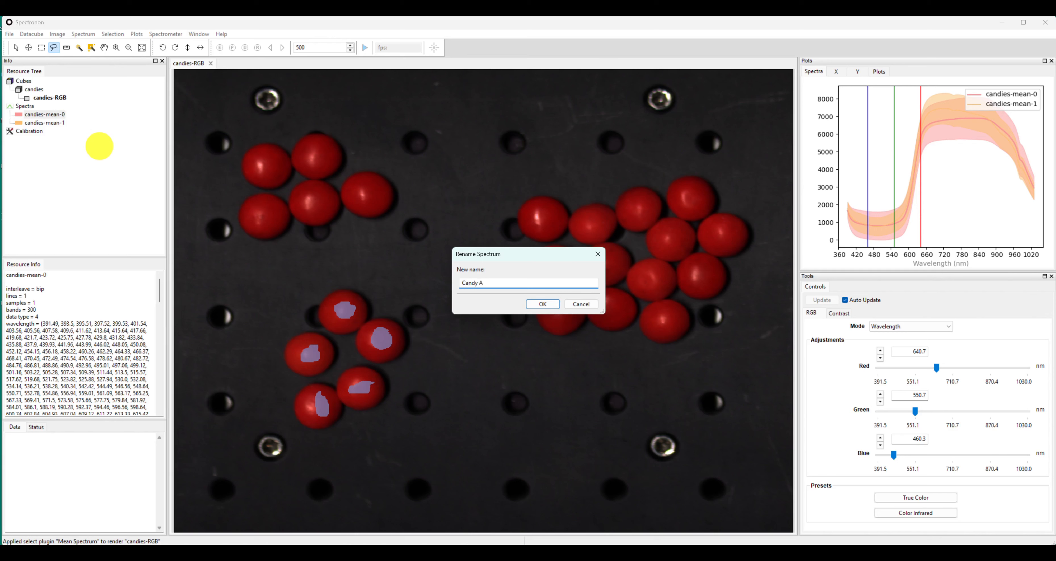
pyautogui.click(542, 304)
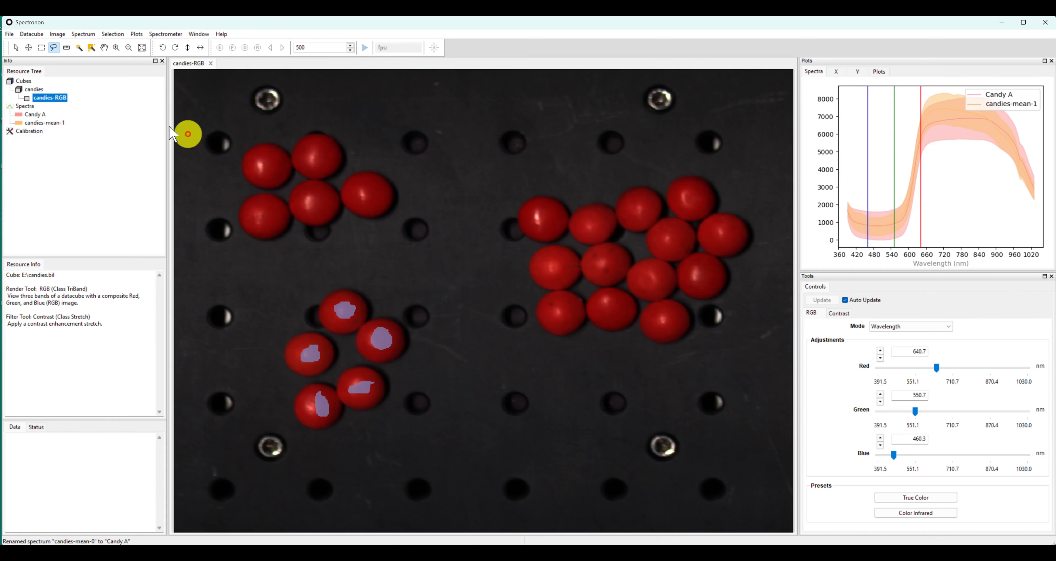
# Rename the candies-mean-1 spectrum as Candy B
pyautogui.click(42, 122)
pyautogui.rightClick(45, 122)
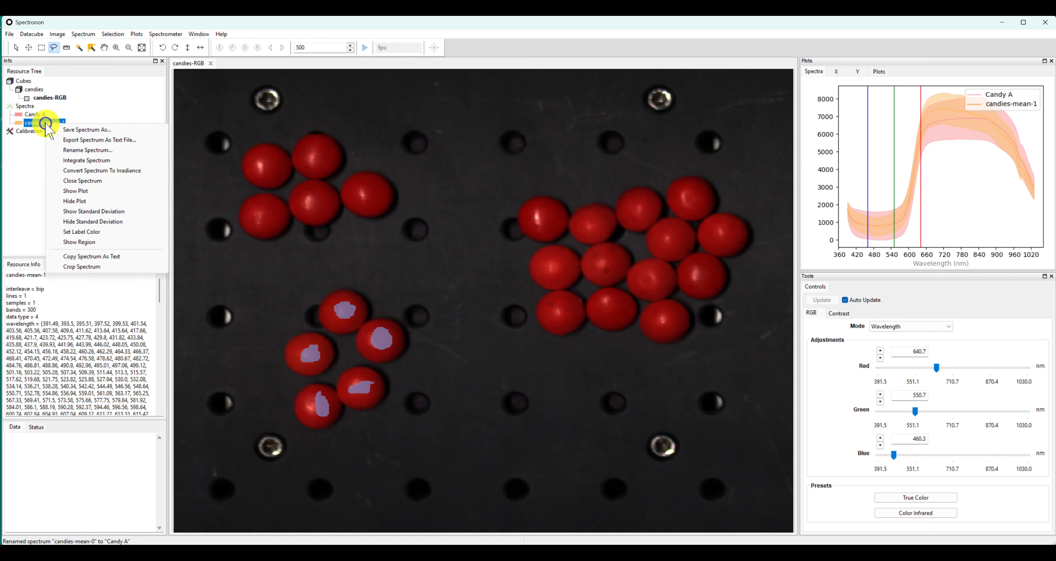
pyautogui.click(91, 150)
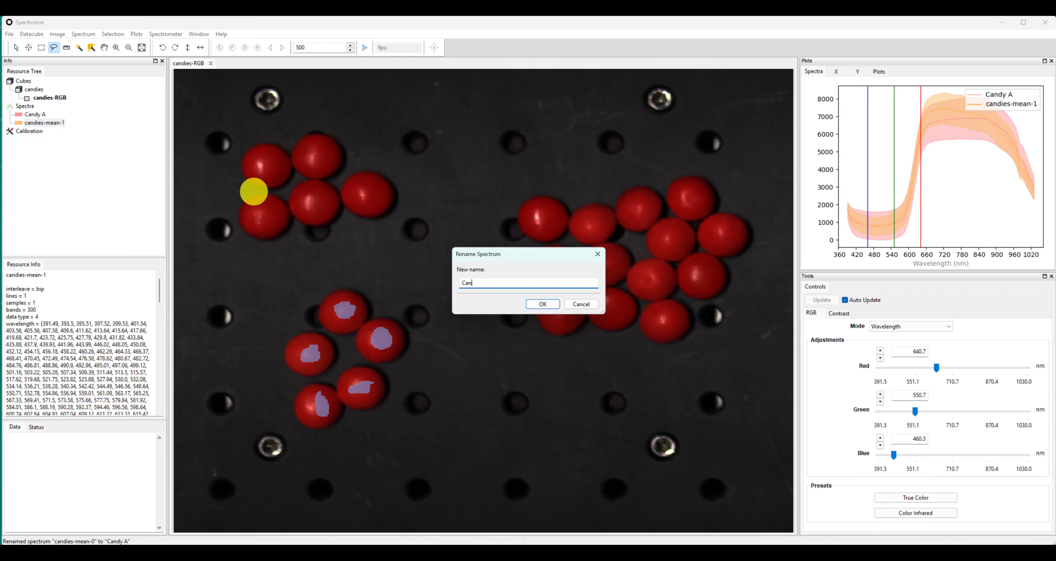
pyautogui.write('Candy B')
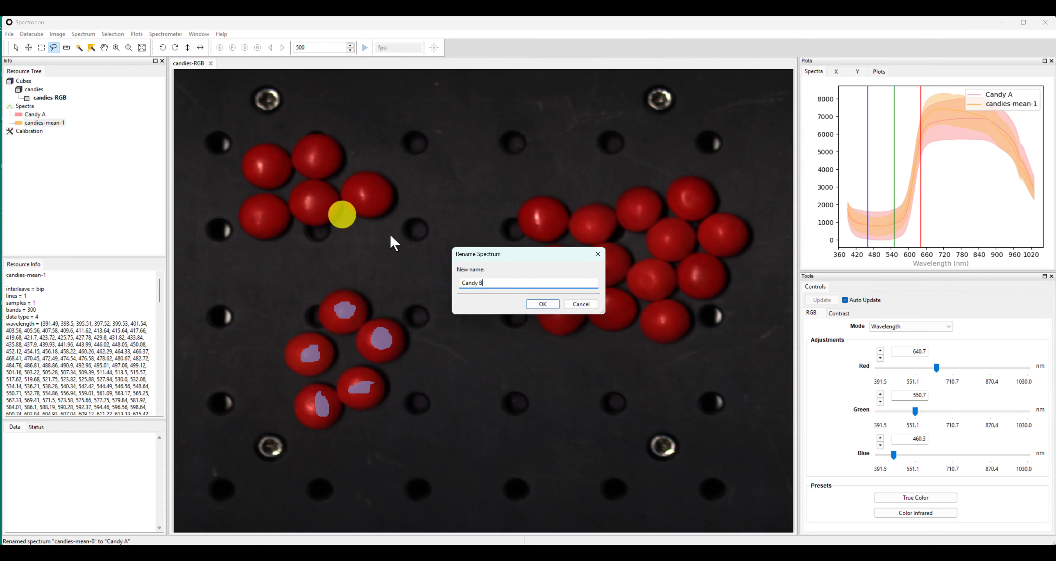
pyautogui.click(543, 304)
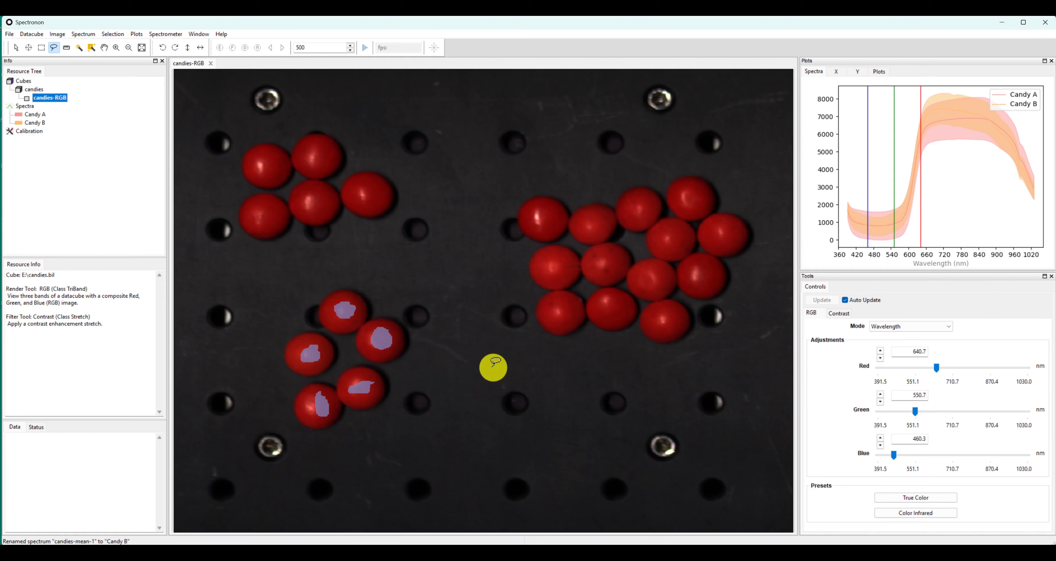
# Create a Spectral Angle Mapper classification cube from the candies cube, using Candy A and Candy B as the two reference spectra
pyautogui.click(37, 89)
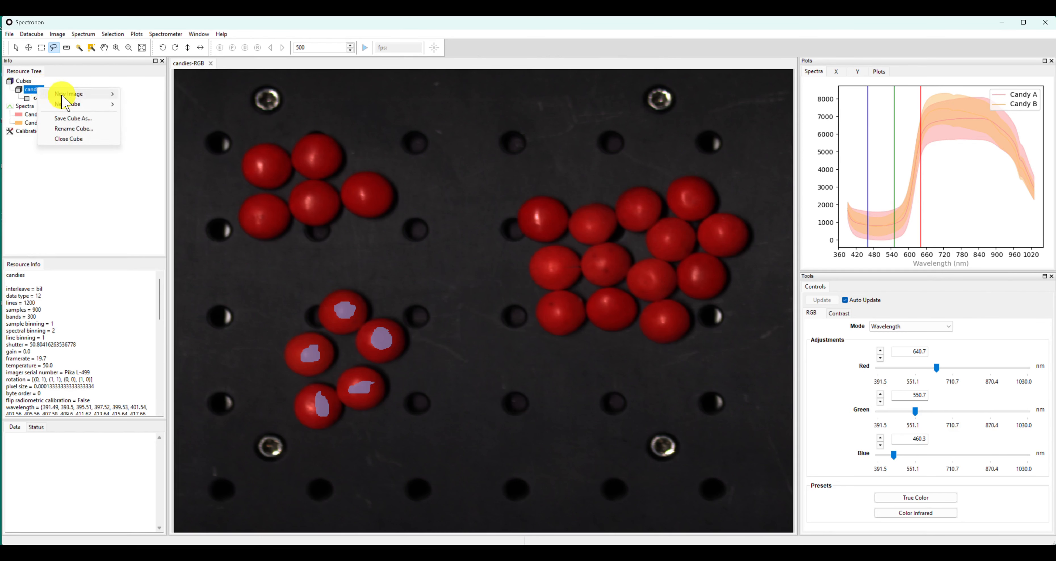
pyautogui.moveTo(72, 108)
pyautogui.moveTo(168, 119)
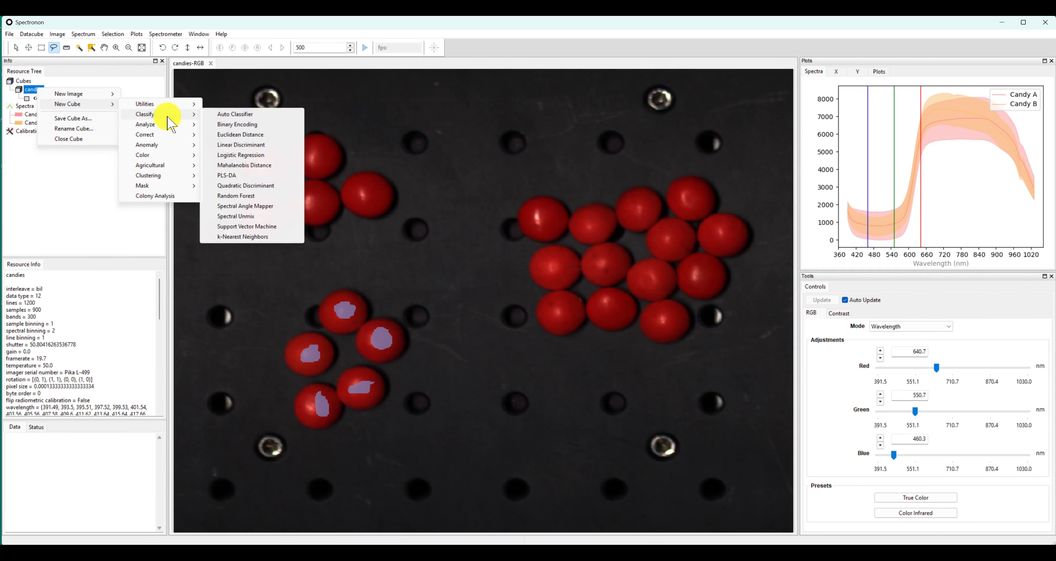
pyautogui.click(278, 207)
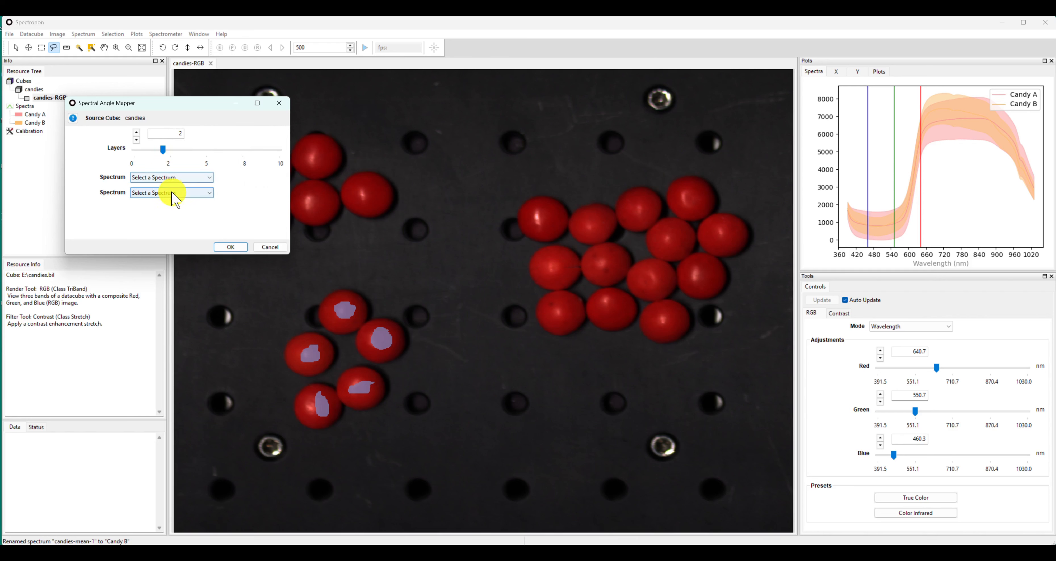
pyautogui.click(183, 178)
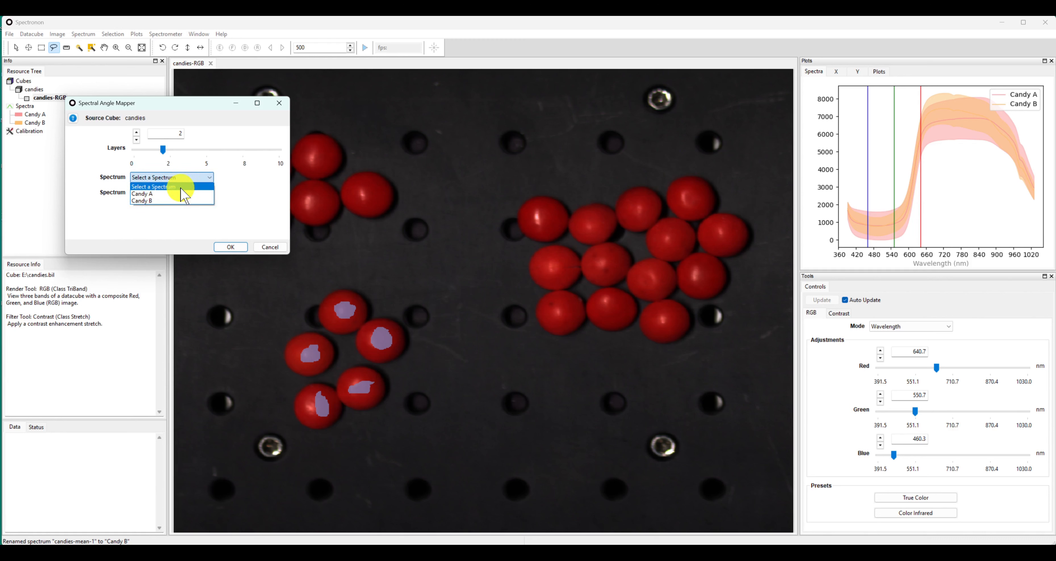
pyautogui.click(185, 193)
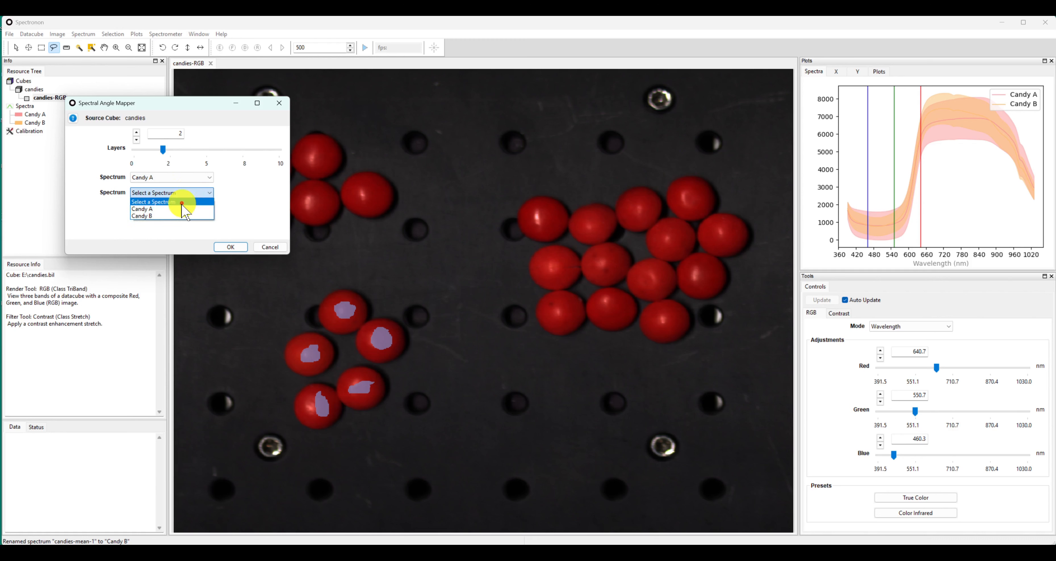
pyautogui.click(182, 216)
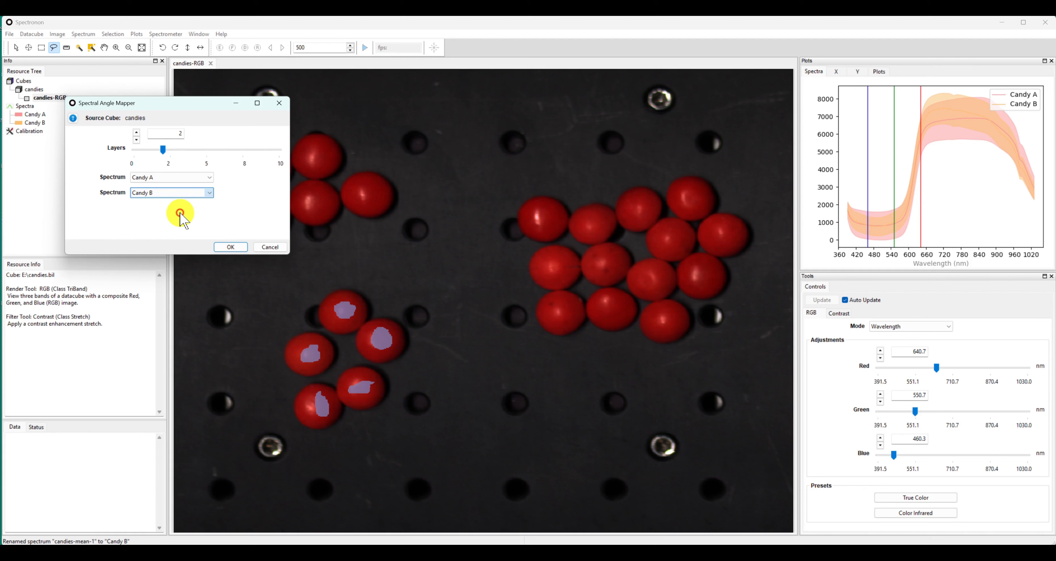
pyautogui.click(232, 247)
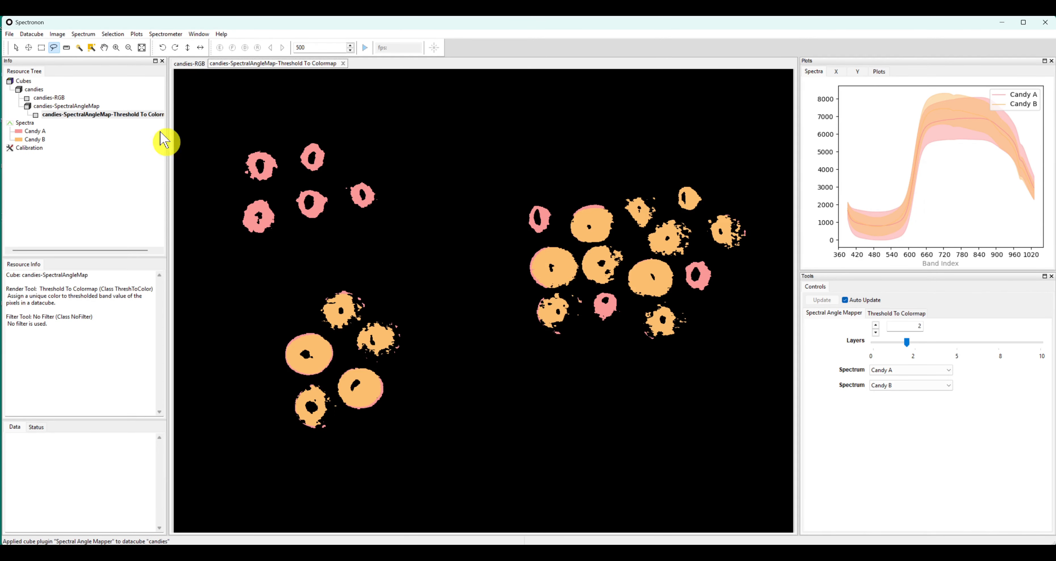
# In the Threshold To Colormap settings, set the Candy A class color to red and the Candy B class color to blue
pyautogui.click(17, 47)
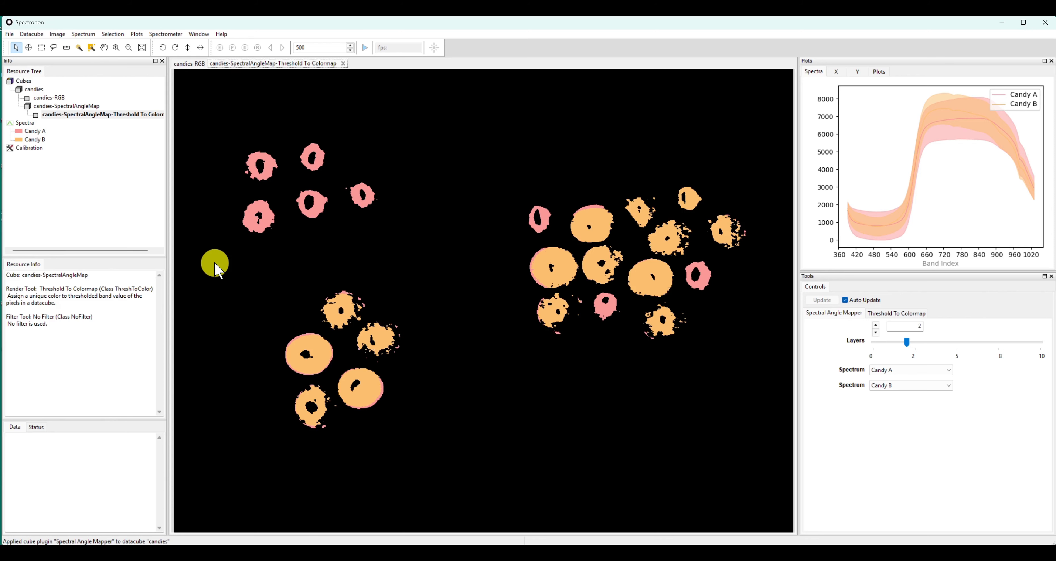
pyautogui.click(873, 232)
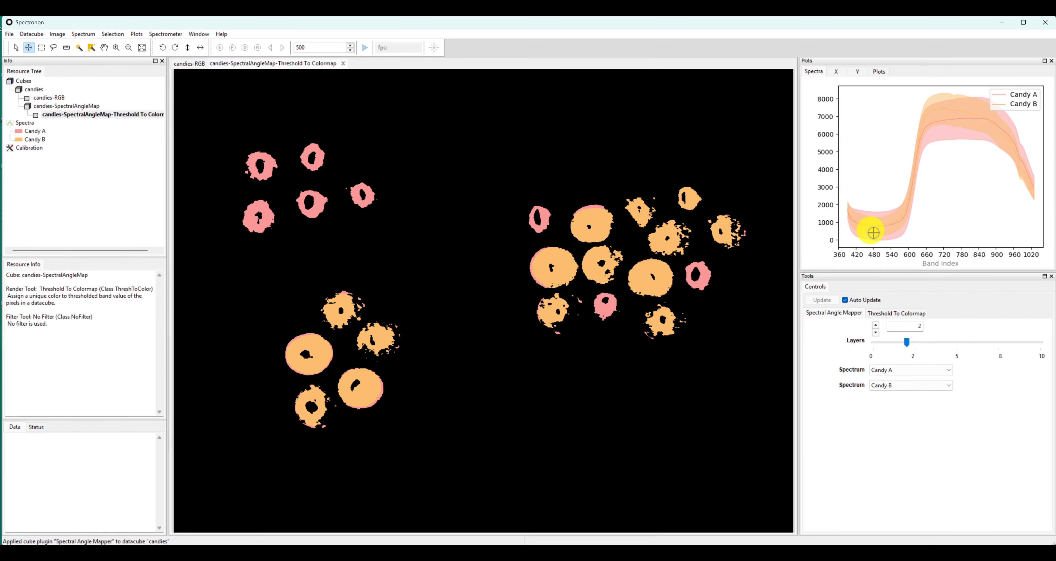
pyautogui.click(909, 315)
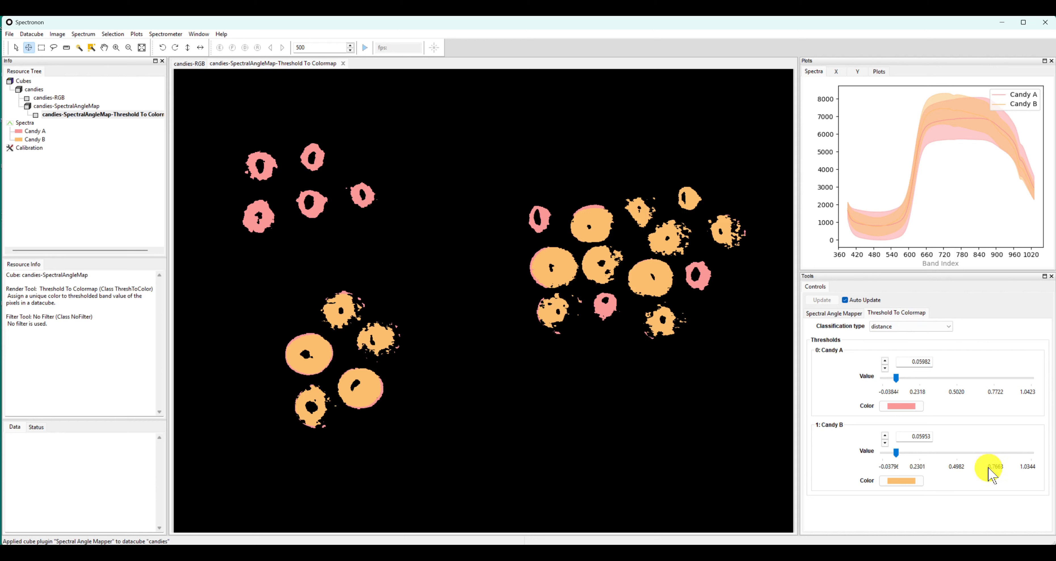
pyautogui.click(906, 405)
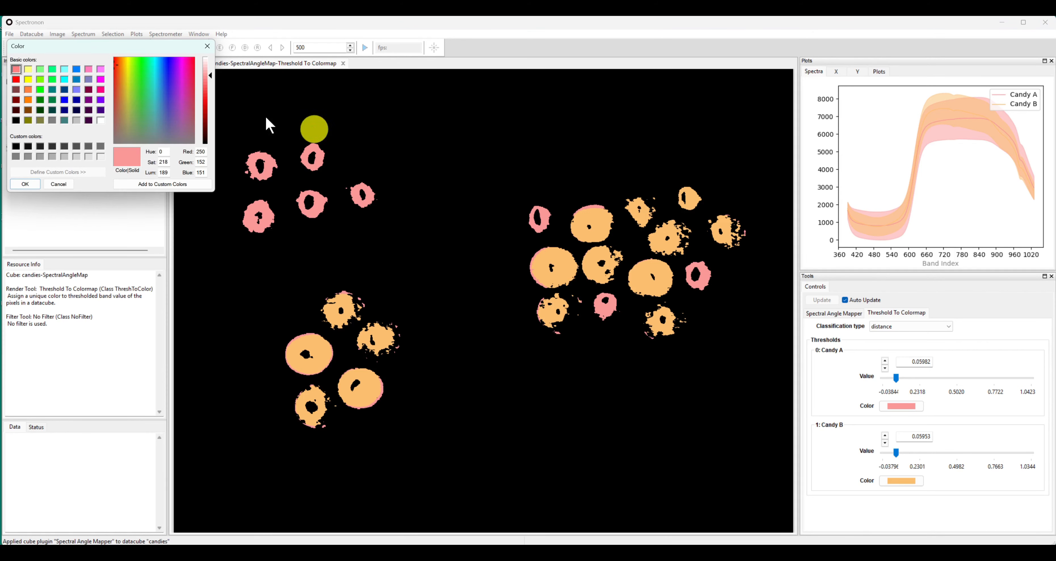
pyautogui.click(17, 80)
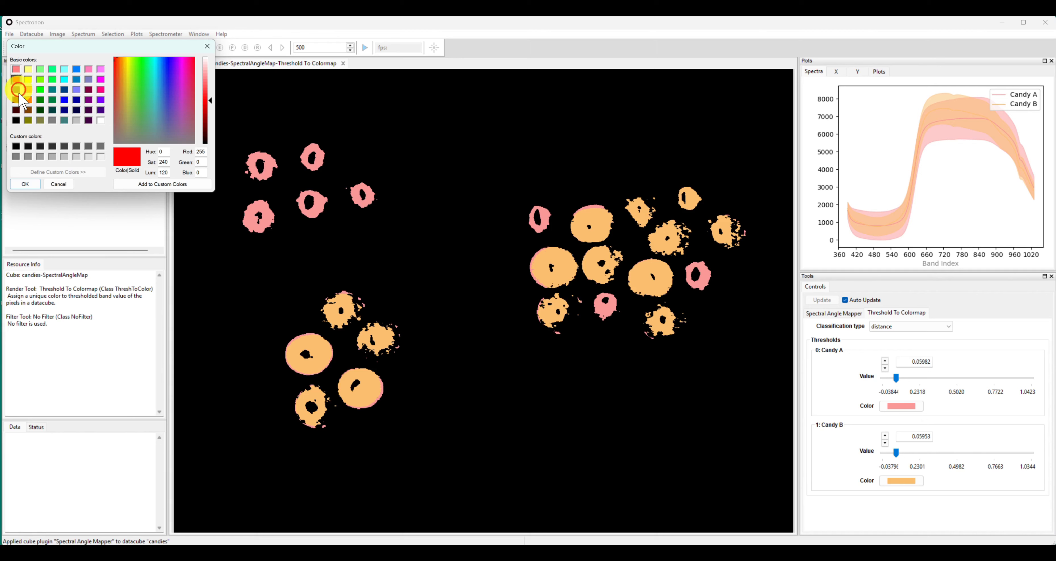
pyautogui.click(25, 184)
pyautogui.click(906, 483)
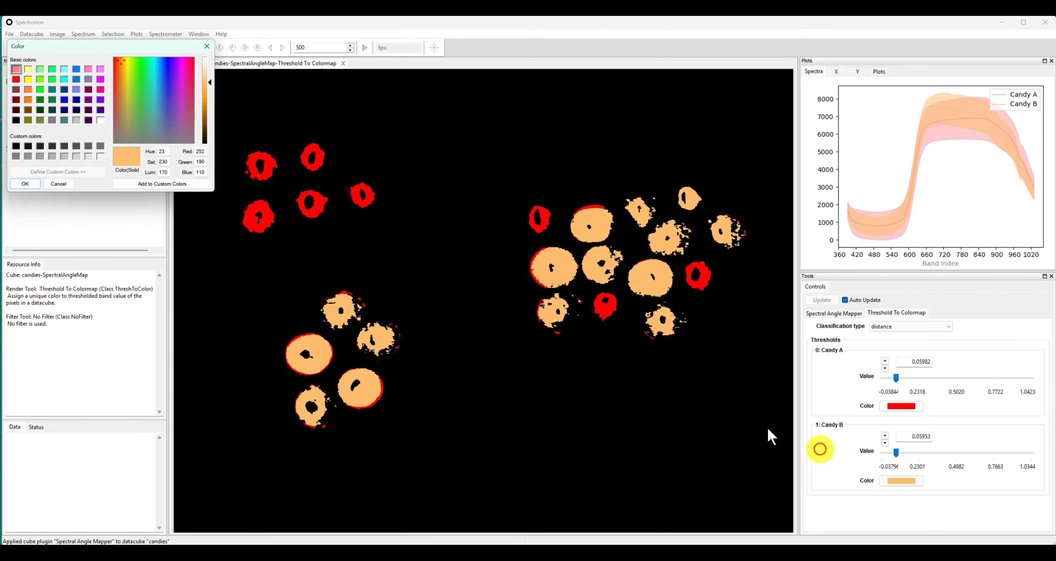
pyautogui.click(64, 100)
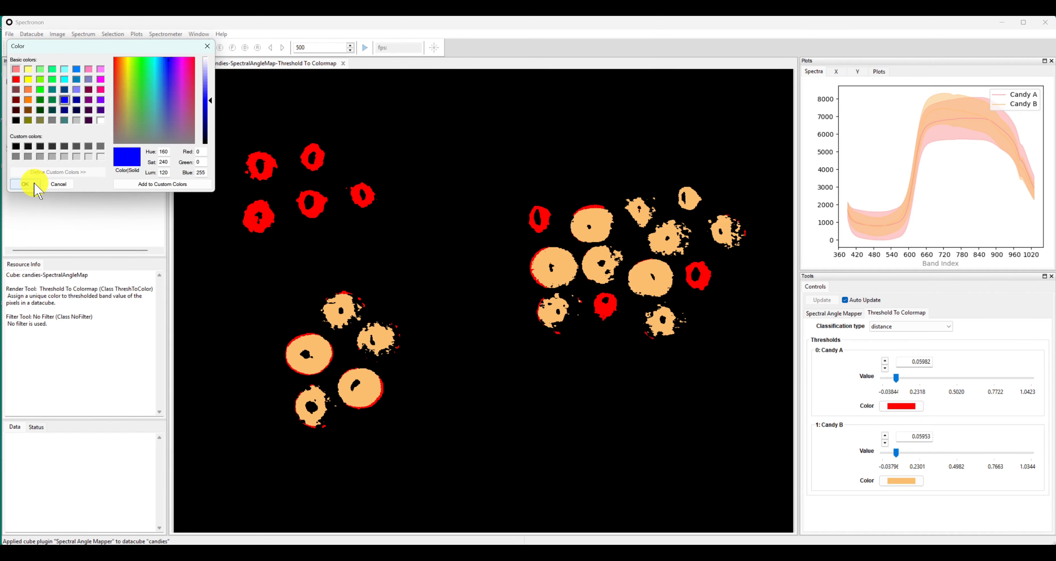
pyautogui.click(25, 183)
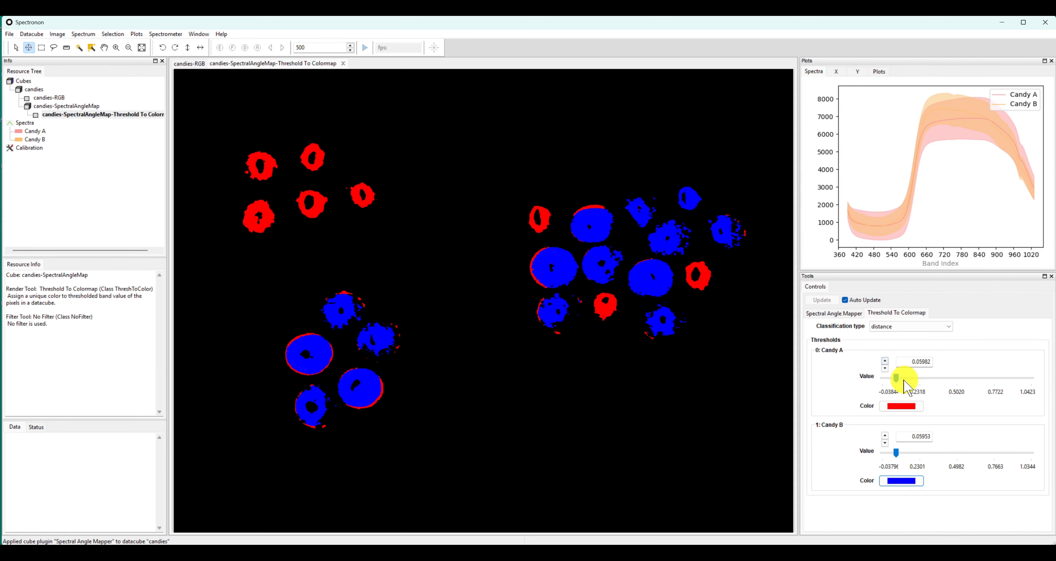
# Raise the classification thresholds to 0.11395 for Candy A and 0.09930 for Candy B
pyautogui.moveTo(896, 379); pyautogui.dragTo(908, 381)
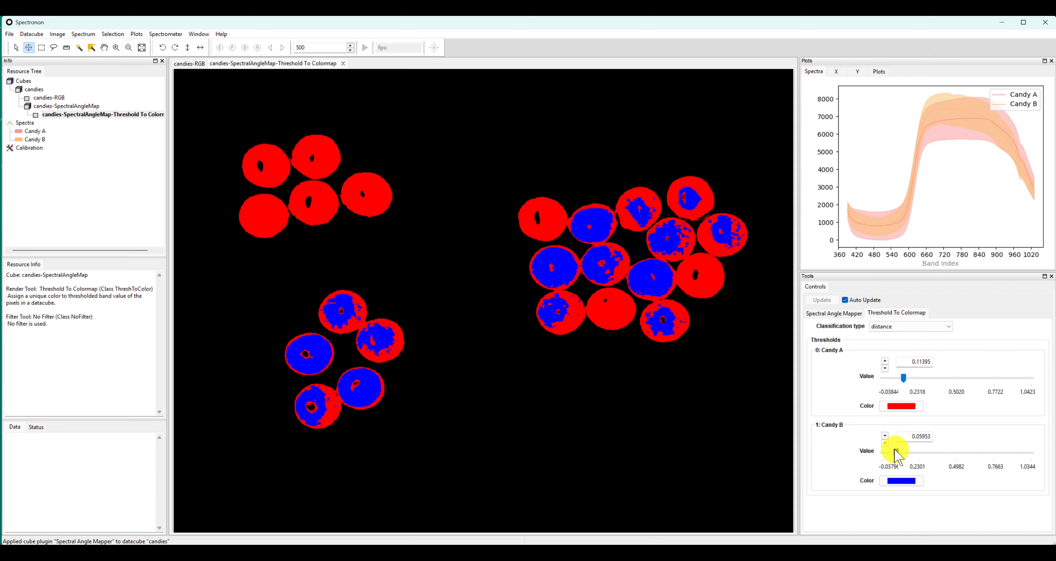
pyautogui.moveTo(896, 452); pyautogui.dragTo(902, 454)
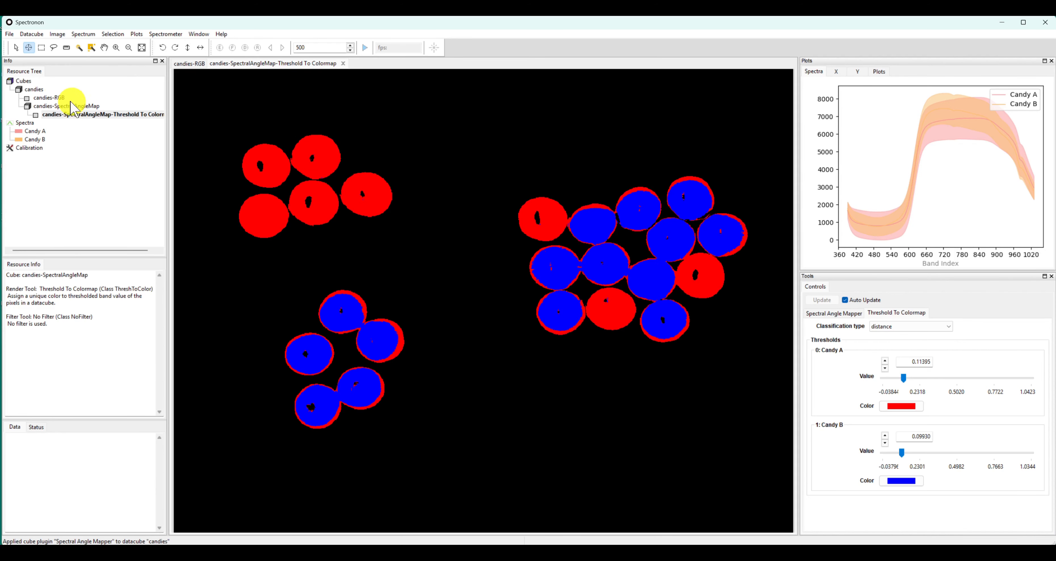
# In the candies-RGB image, lasso the central areas of the five candies in the upper-left group as one selection
pyautogui.click(53, 98)
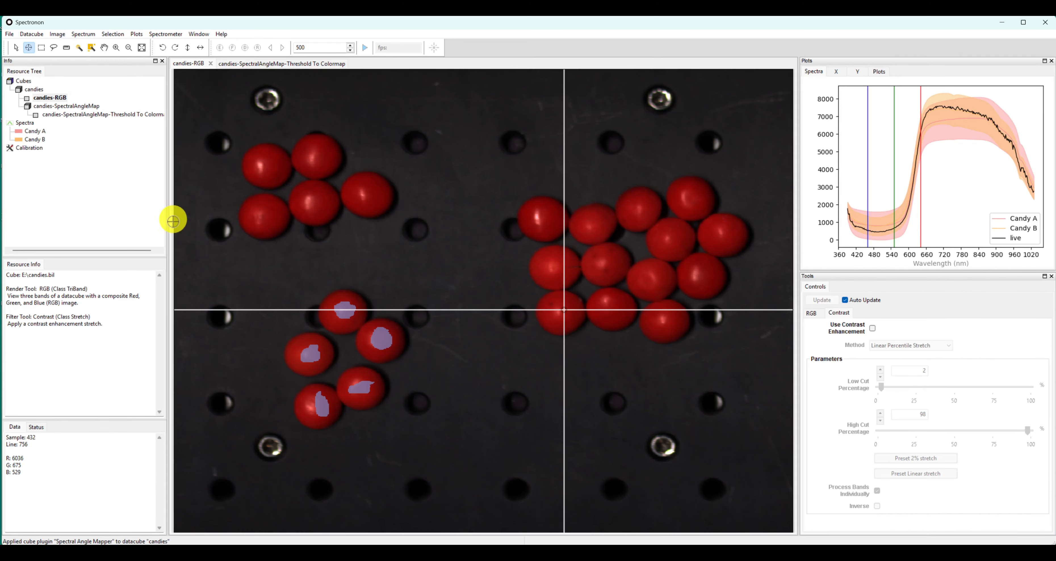
pyautogui.click(54, 49)
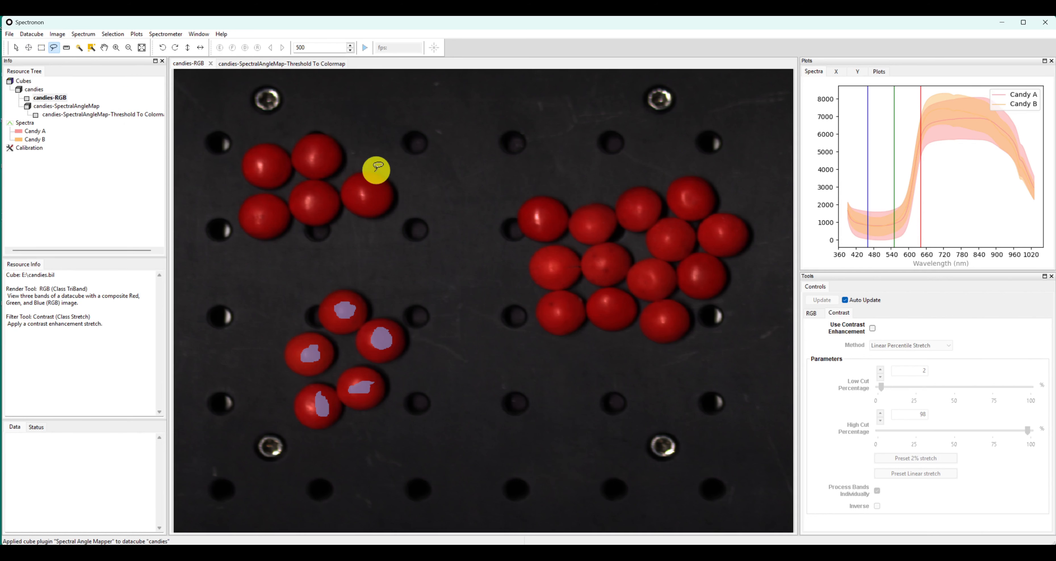
pyautogui.moveTo(373, 177)
pyautogui.mouseDown()
pyautogui.moveTo(355, 182)
pyautogui.moveTo(378, 185)
pyautogui.moveTo(326, 205)
pyautogui.moveTo(321, 194)
pyautogui.mouseUp()
pyautogui.moveTo(323, 147)
pyautogui.mouseDown()
pyautogui.moveTo(323, 158)
pyautogui.moveTo(315, 148)
pyautogui.moveTo(268, 170)
pyautogui.moveTo(264, 158)
pyautogui.mouseUp()
pyautogui.moveTo(268, 199)
pyautogui.mouseDown()
pyautogui.moveTo(276, 215)
pyautogui.moveTo(267, 207)
pyautogui.mouseUp()
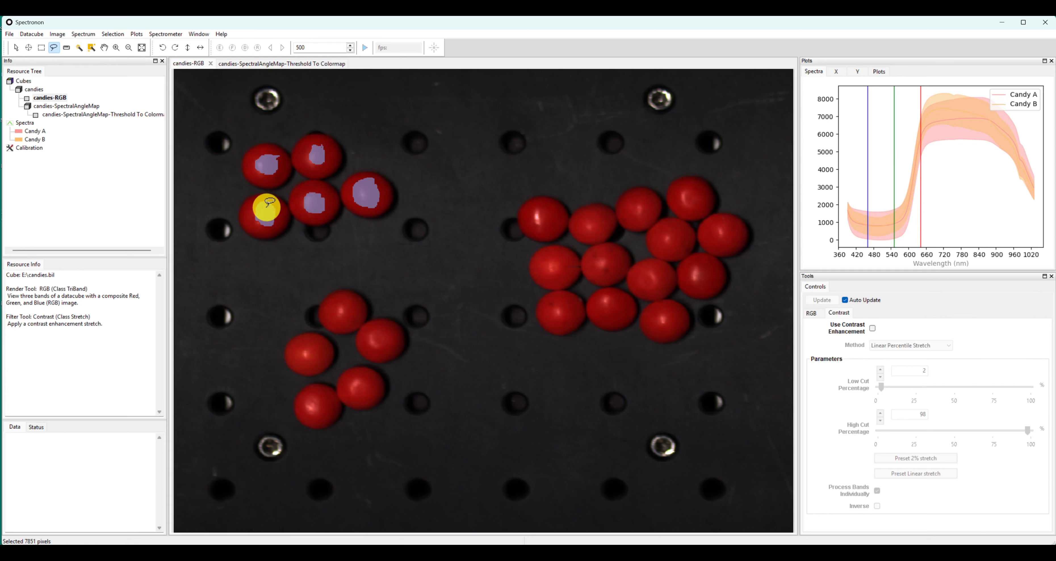
# Create a new cube named Candy A from the selected candy regions
pyautogui.rightClick(266, 217)
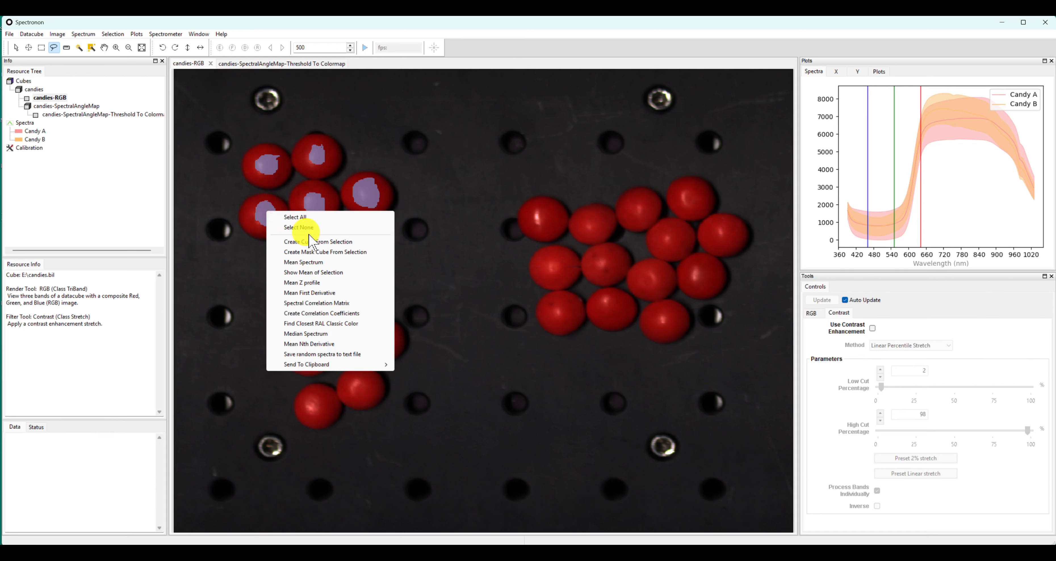
pyautogui.click(320, 245)
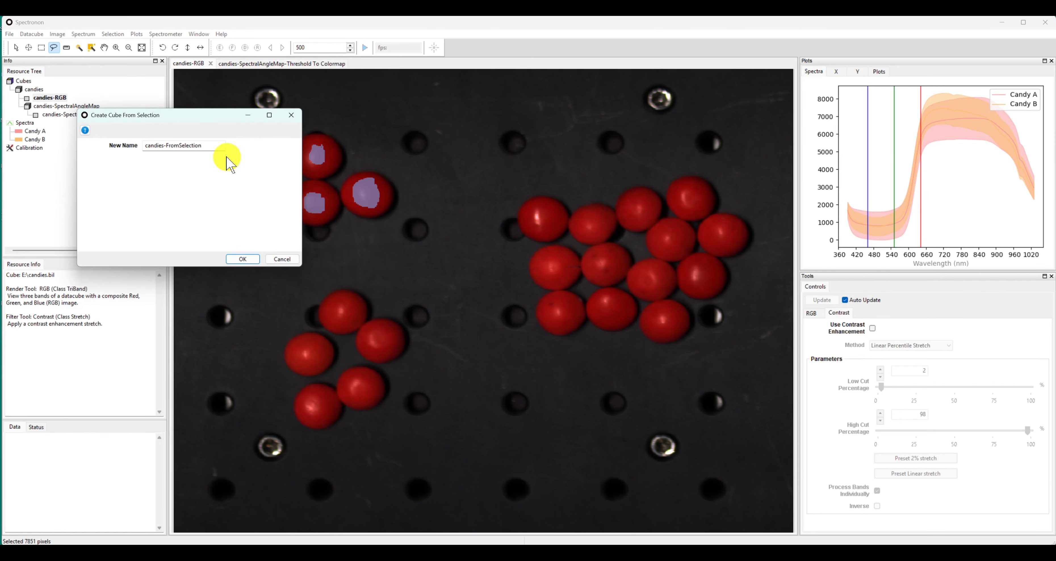
pyautogui.moveTo(218, 150); pyautogui.dragTo(102, 127)
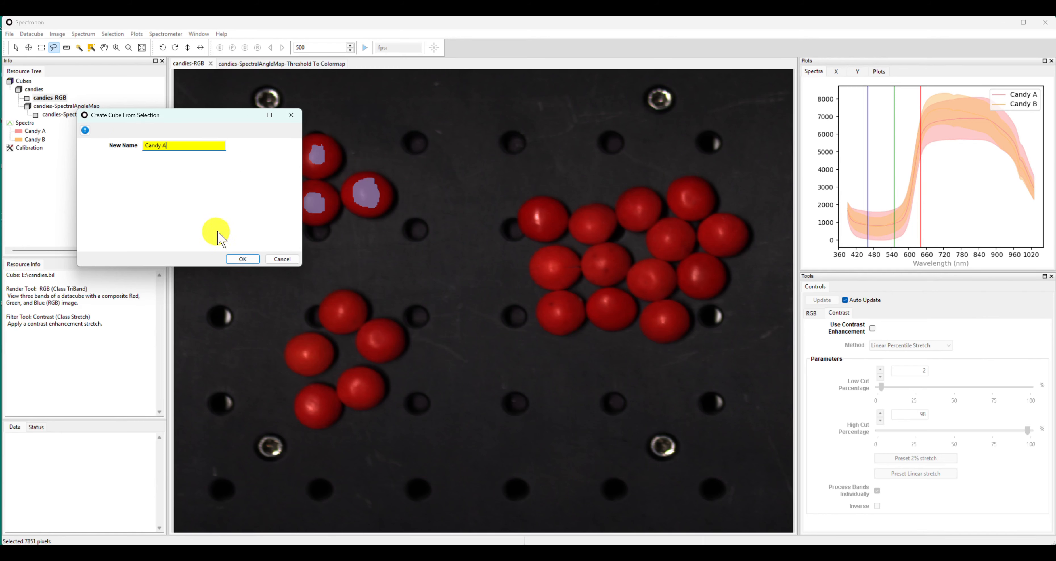
pyautogui.click(242, 259)
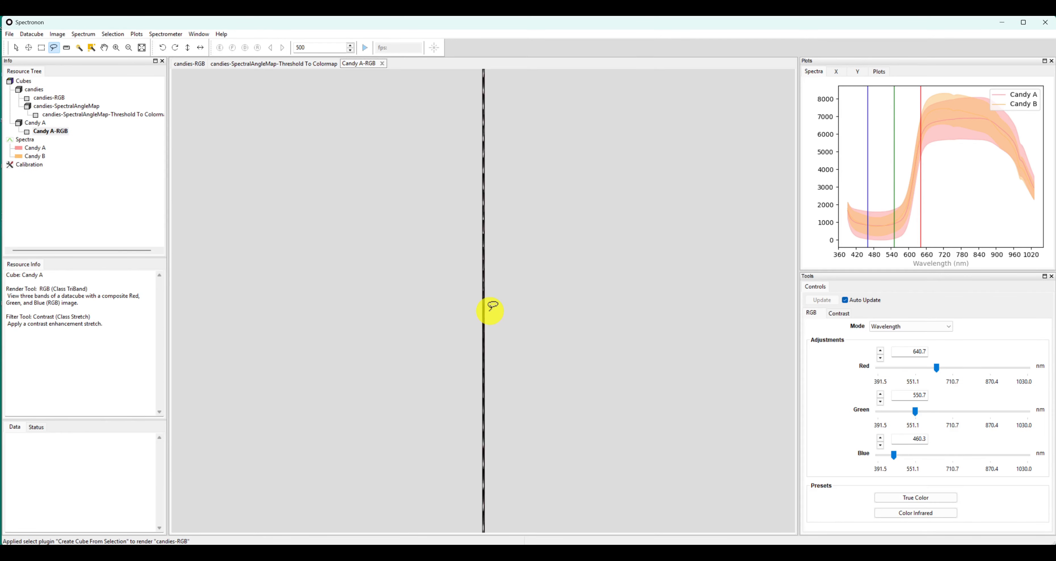
pyautogui.scroll(-5, 482, 312)
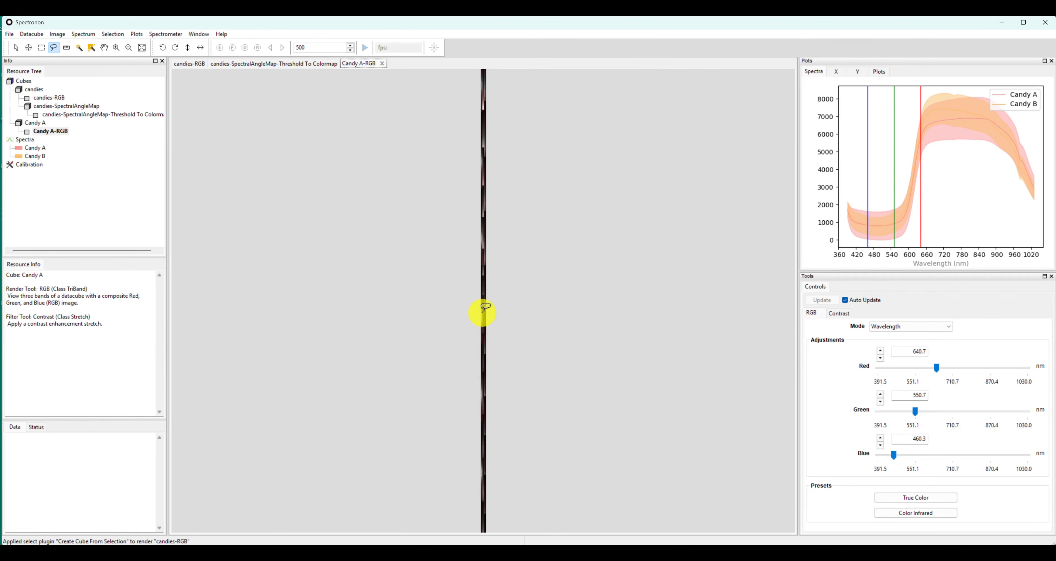
# Return to the candies-RGB image and lasso the central areas of the five candies in the lower-left group
pyautogui.doubleClick(61, 98)
pyautogui.moveTo(349, 302)
pyautogui.mouseDown()
pyautogui.moveTo(327, 309)
pyautogui.moveTo(347, 304)
pyautogui.mouseUp()
pyautogui.moveTo(390, 332)
pyautogui.mouseDown()
pyautogui.moveTo(370, 342)
pyautogui.moveTo(389, 345)
pyautogui.moveTo(379, 352)
pyautogui.mouseUp()
pyautogui.moveTo(351, 386)
pyautogui.mouseDown()
pyautogui.moveTo(370, 383)
pyautogui.moveTo(359, 395)
pyautogui.mouseUp()
pyautogui.moveTo(330, 391)
pyautogui.mouseDown()
pyautogui.moveTo(315, 415)
pyautogui.moveTo(329, 392)
pyautogui.mouseUp()
pyautogui.moveTo(321, 343)
pyautogui.mouseDown()
pyautogui.moveTo(308, 339)
pyautogui.moveTo(318, 360)
pyautogui.moveTo(313, 350)
pyautogui.mouseUp()
# Create a new cube named Candy B from the selected regions of the lower-left candies
pyautogui.rightClick(314, 351)
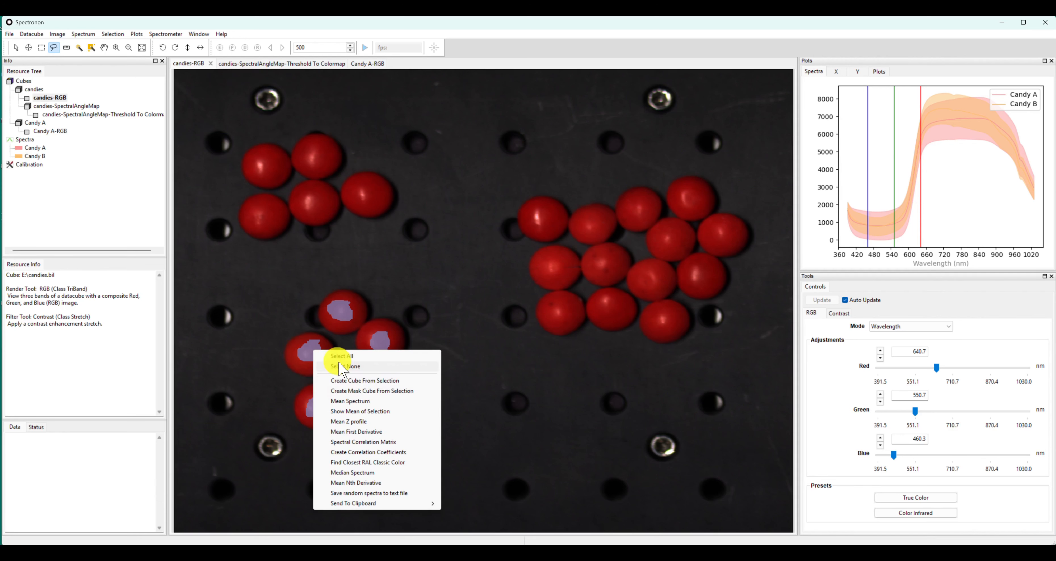
pyautogui.click(372, 380)
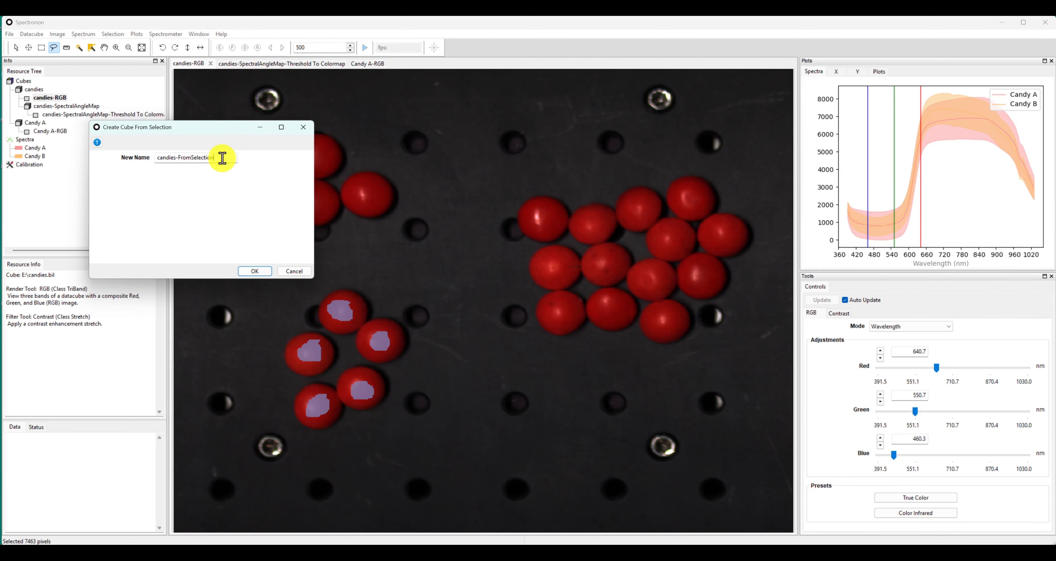
pyautogui.moveTo(220, 158); pyautogui.dragTo(147, 157)
pyautogui.write('Candy')
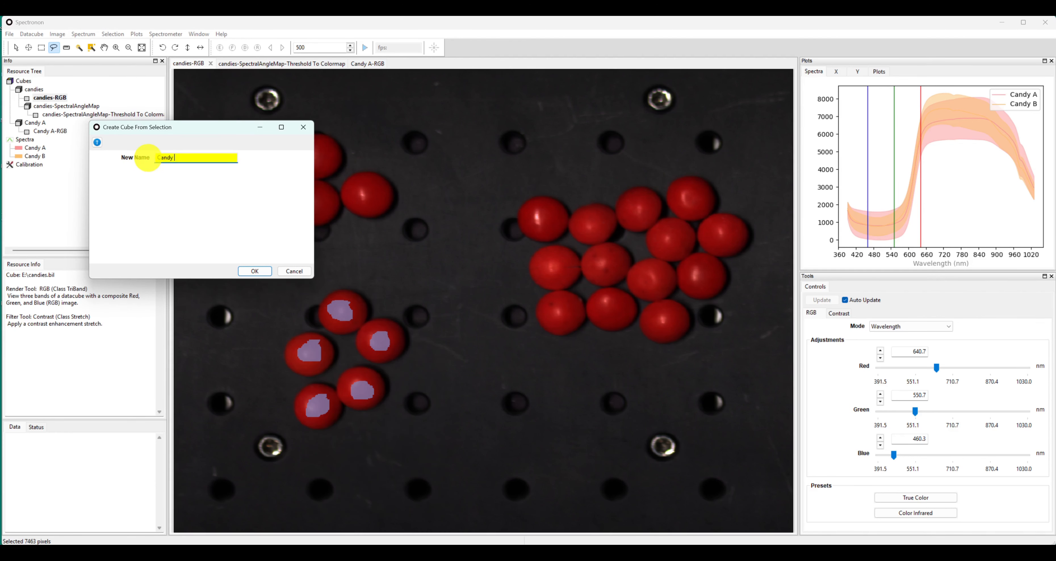
pyautogui.write(' B')
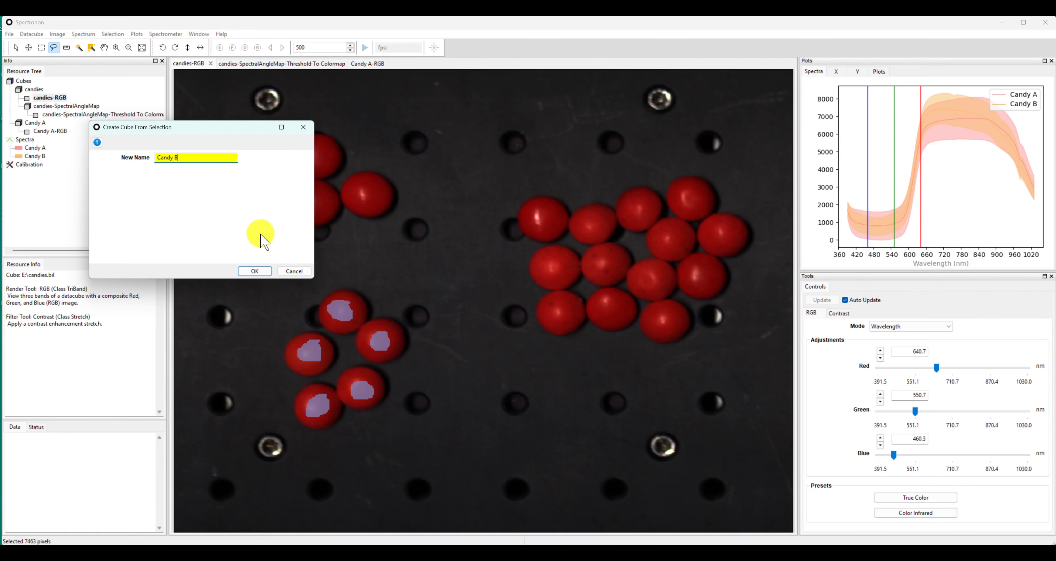
pyautogui.click(254, 271)
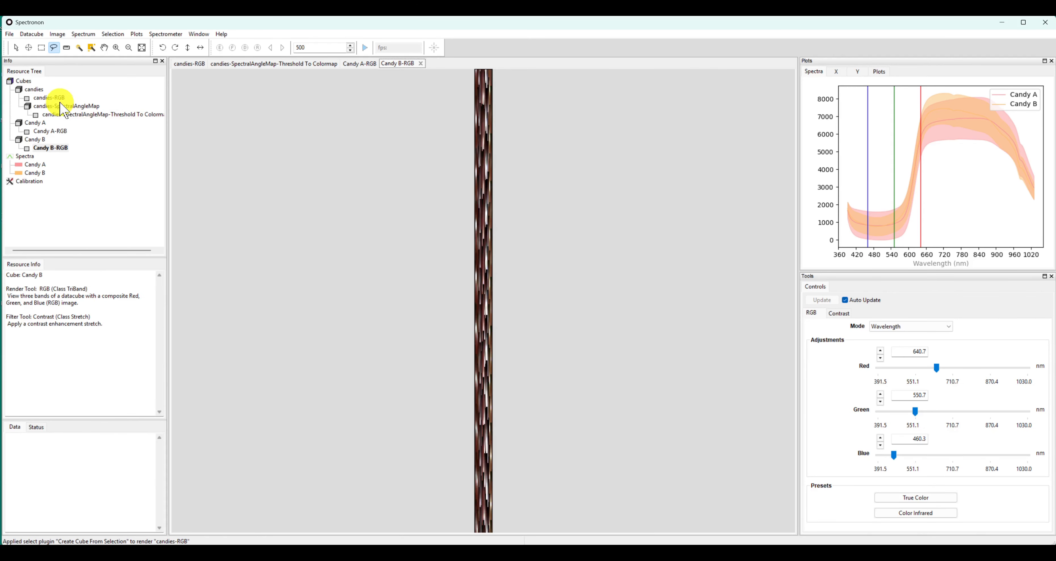
# In the candies-RGB image, lasso a large candy-free area below the mixed group and create a cube named Background from it
pyautogui.doubleClick(45, 98)
pyautogui.moveTo(478, 372)
pyautogui.mouseDown()
pyautogui.moveTo(488, 503)
pyautogui.moveTo(700, 523)
pyautogui.moveTo(745, 403)
pyautogui.moveTo(508, 358)
pyautogui.mouseUp()
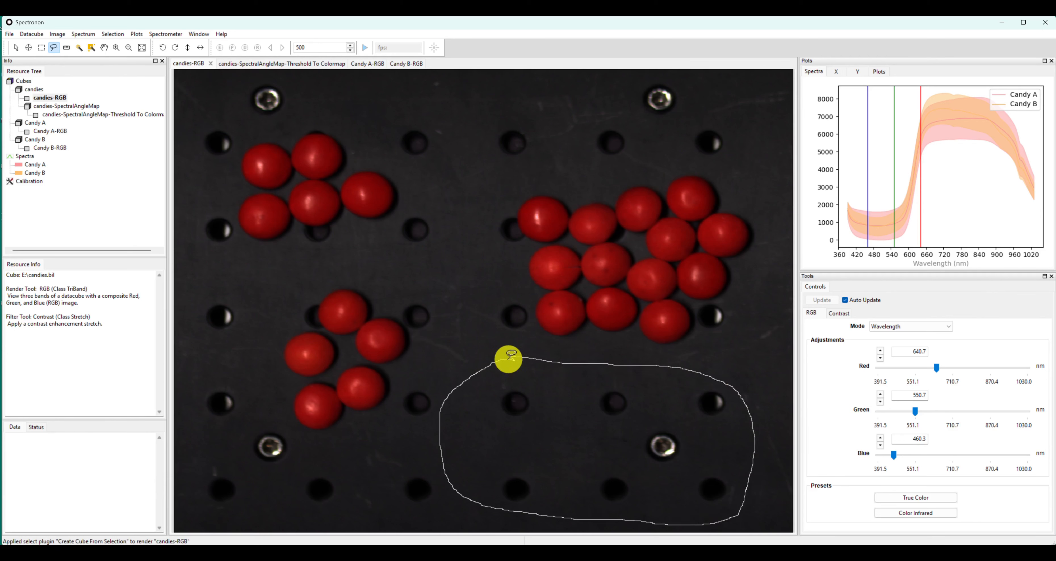
pyautogui.rightClick(565, 411)
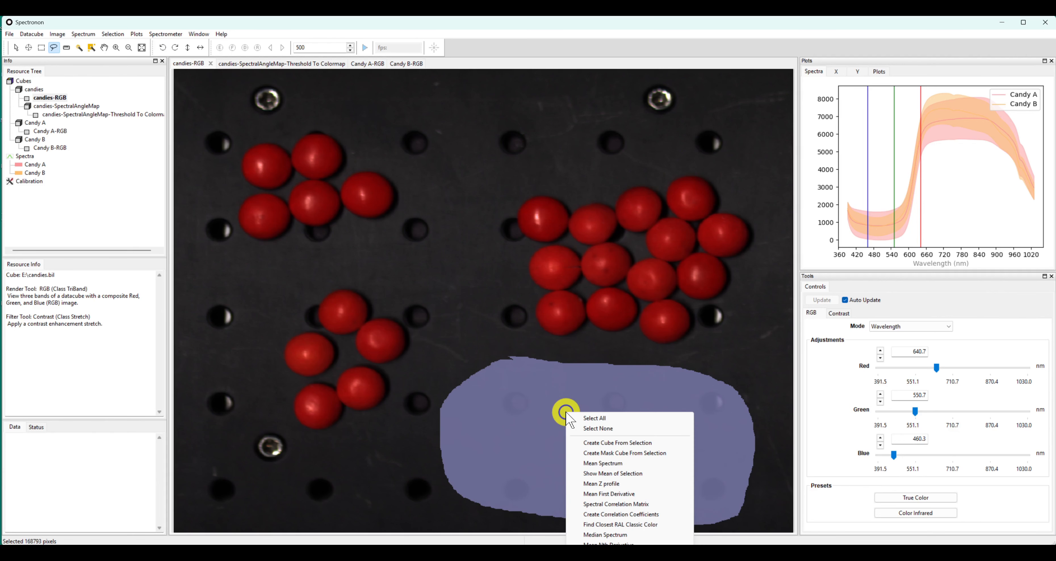
pyautogui.click(616, 443)
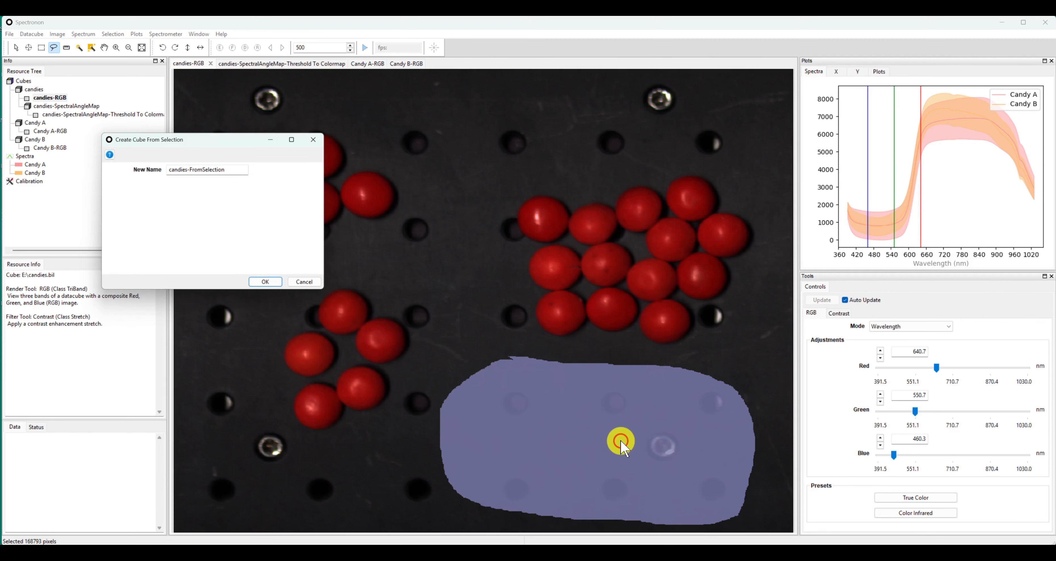
pyautogui.tripleClick(236, 167)
pyautogui.write('Bac')
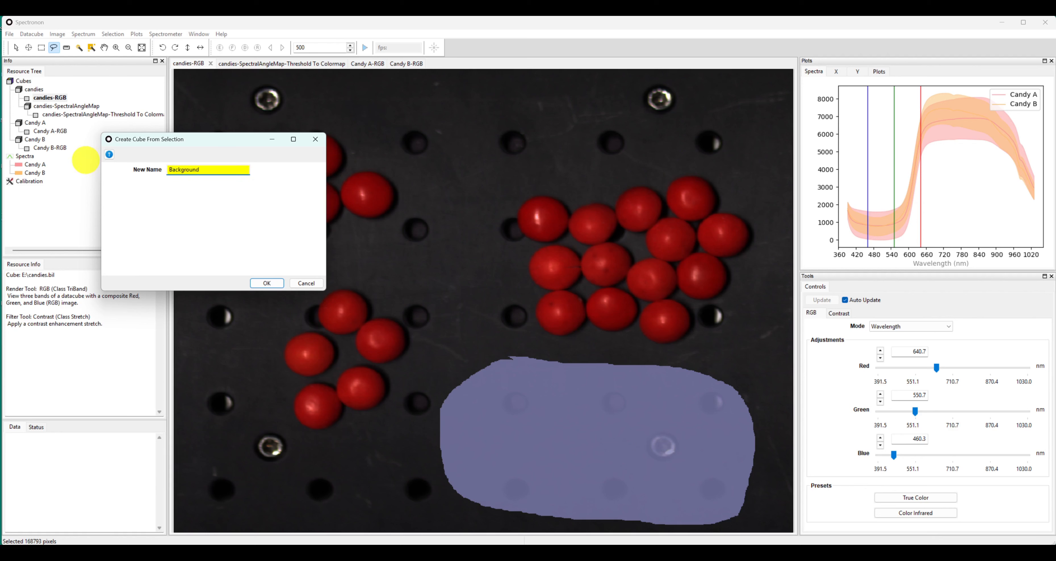
pyautogui.write('kground')
pyautogui.click(266, 284)
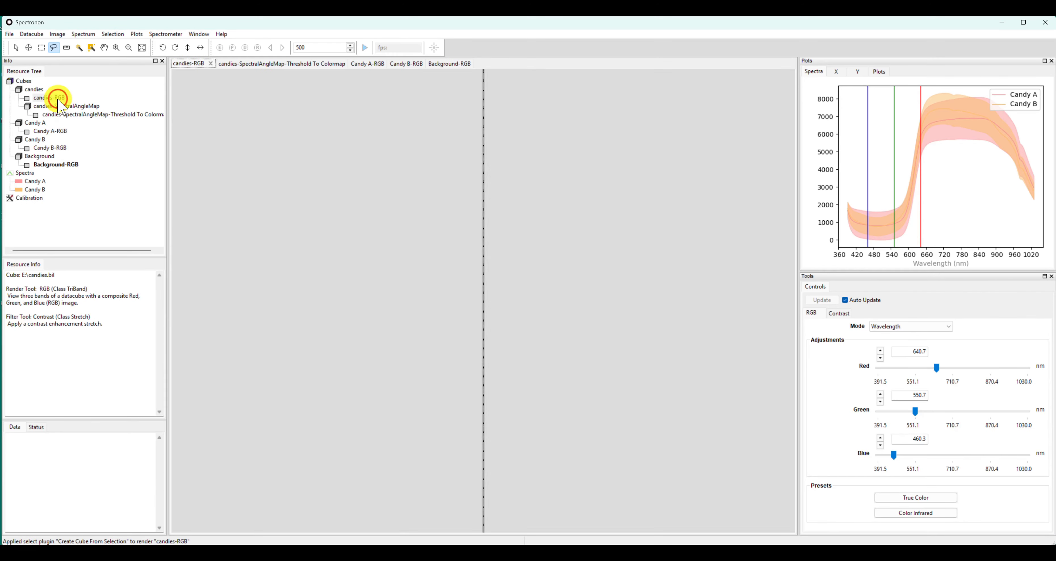
# Set up a Logistic Regression classification of the candies cube with 3 classes
pyautogui.click(36, 89)
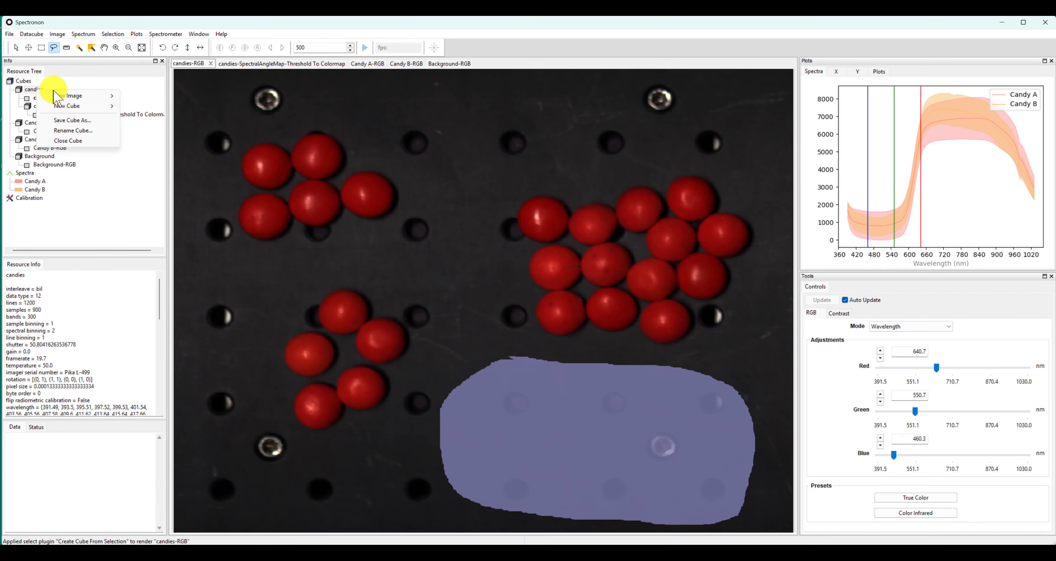
pyautogui.moveTo(70, 105)
pyautogui.moveTo(151, 116)
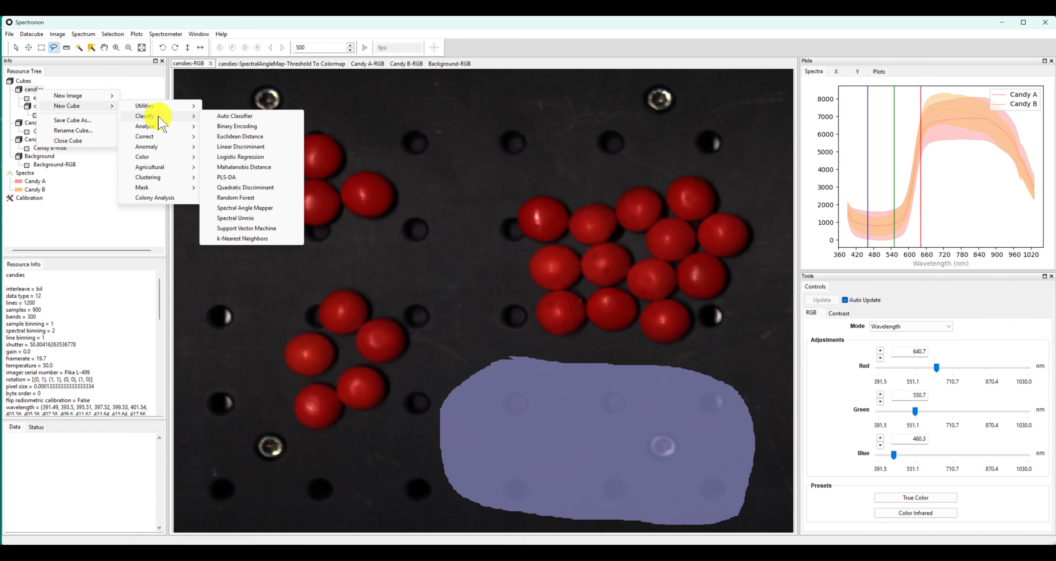
pyautogui.click(272, 156)
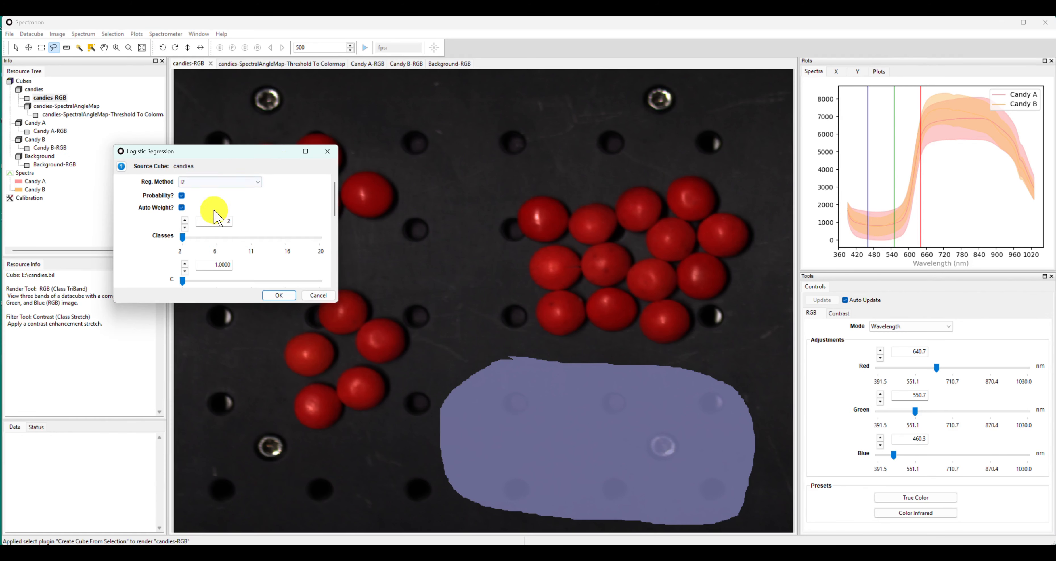
pyautogui.moveTo(217, 303); pyautogui.dragTo(223, 526)
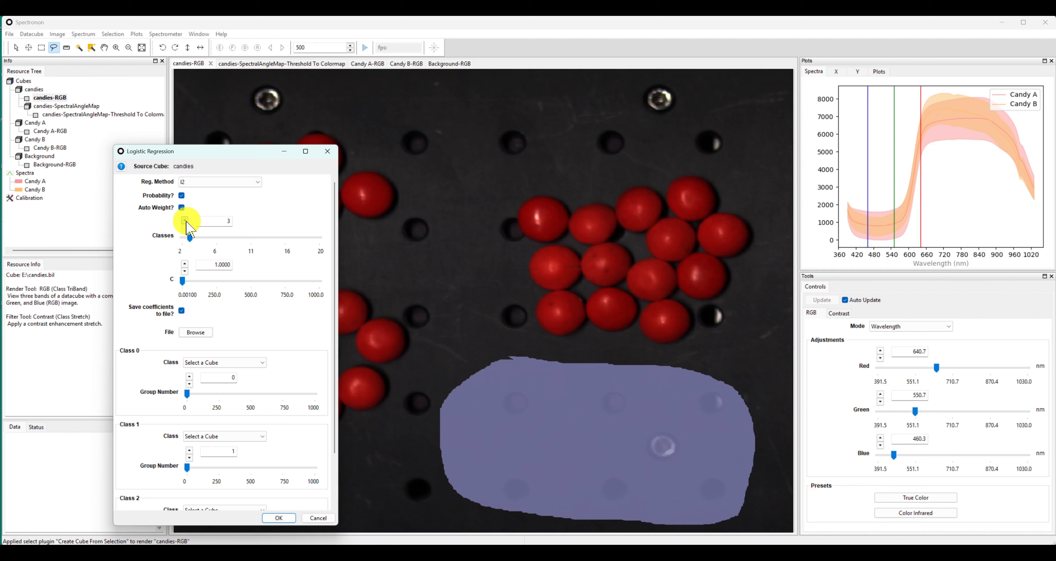
# Assign the Candy A, Candy B and Background cubes to classes 0, 1 and 2, and run the Logistic Regression
pyautogui.click(230, 363)
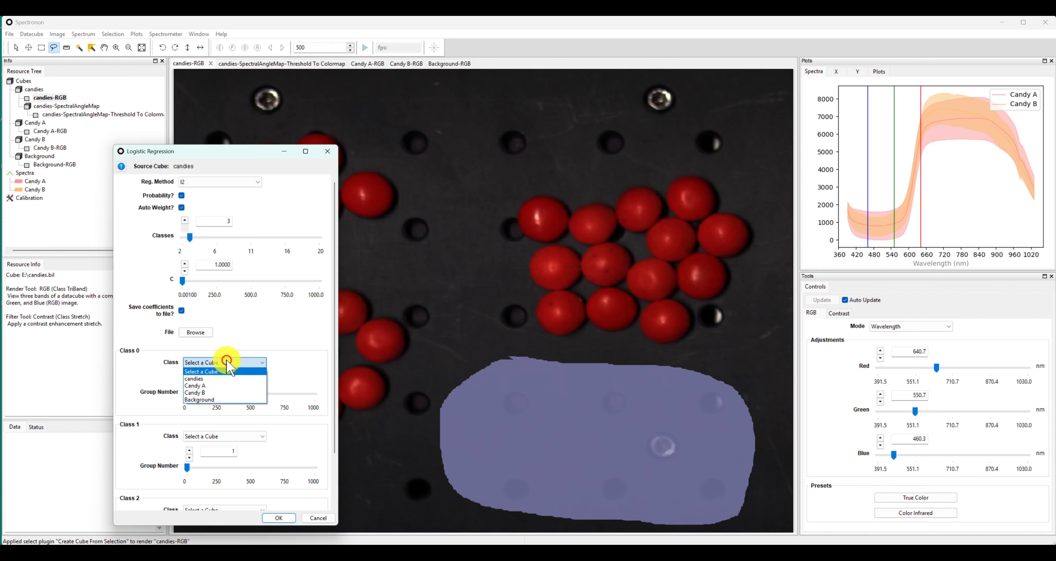
pyautogui.click(221, 396)
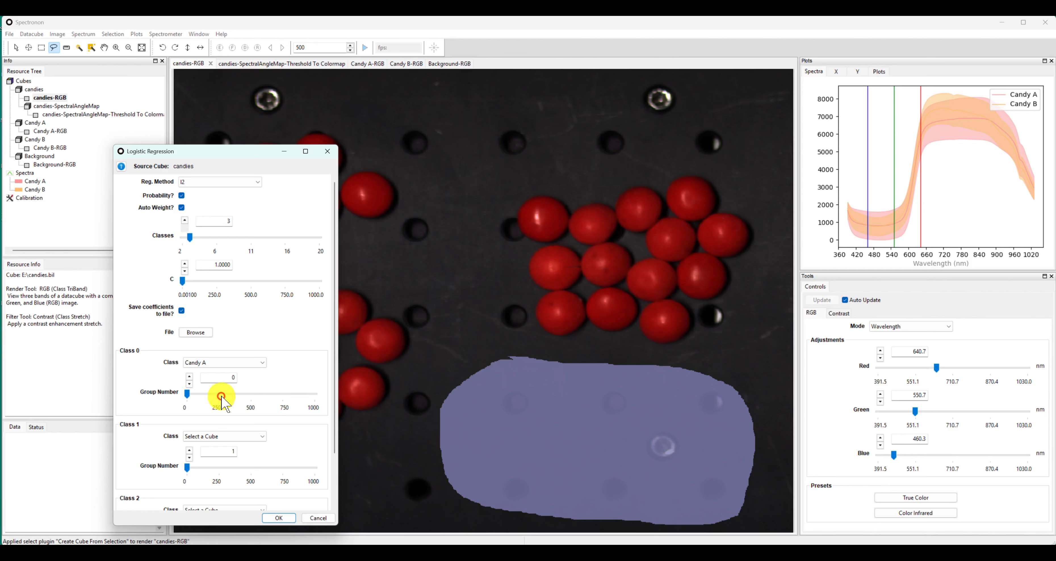
pyautogui.click(223, 436)
pyautogui.click(224, 467)
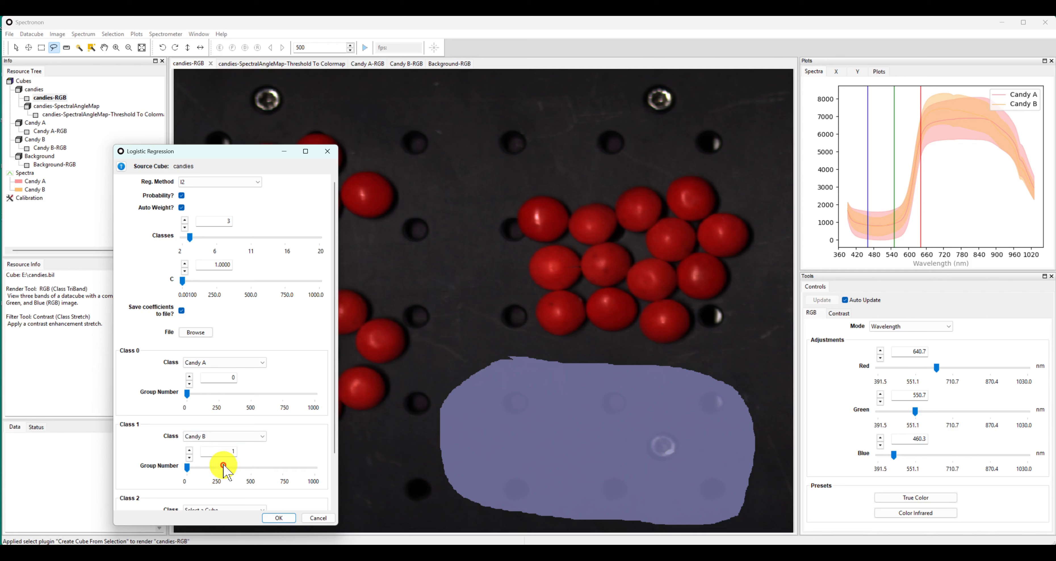
pyautogui.scroll(-1, 219, 468)
pyautogui.click(220, 468)
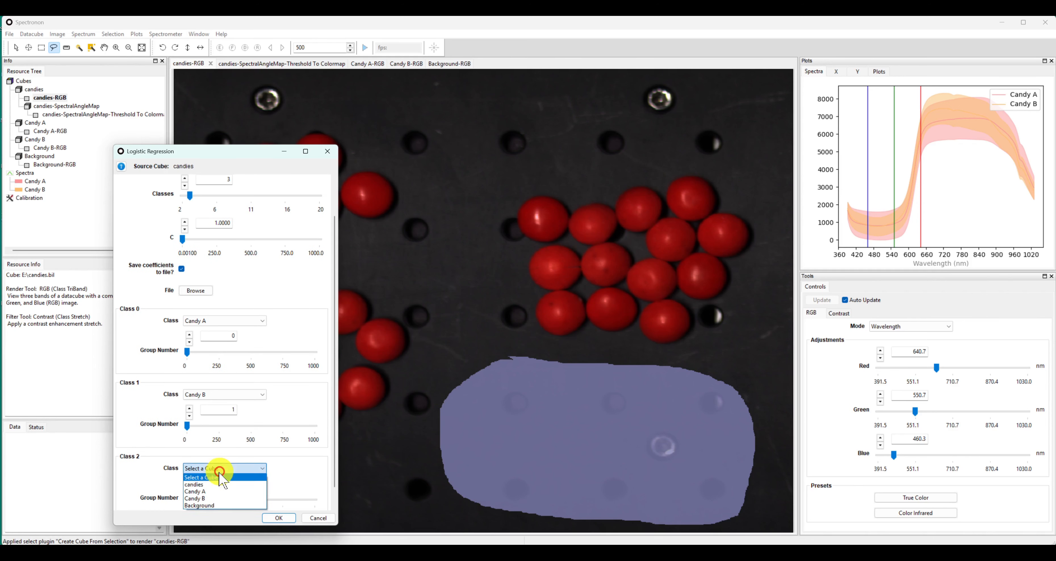
pyautogui.click(217, 501)
pyautogui.click(279, 518)
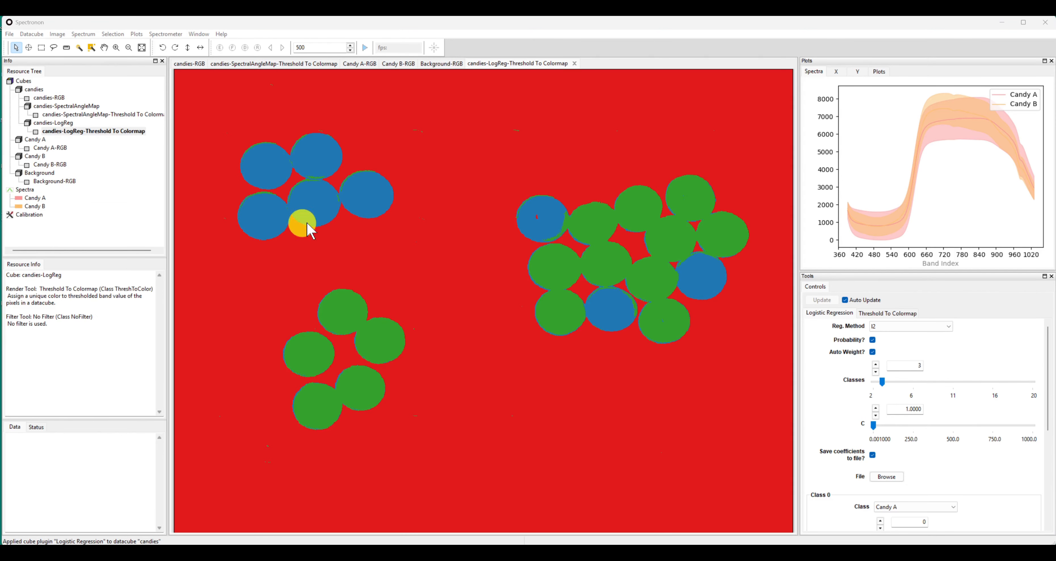
# In the Threshold To Colormap settings of the Logistic Regression result, set the Background class color to black
pyautogui.click(895, 313)
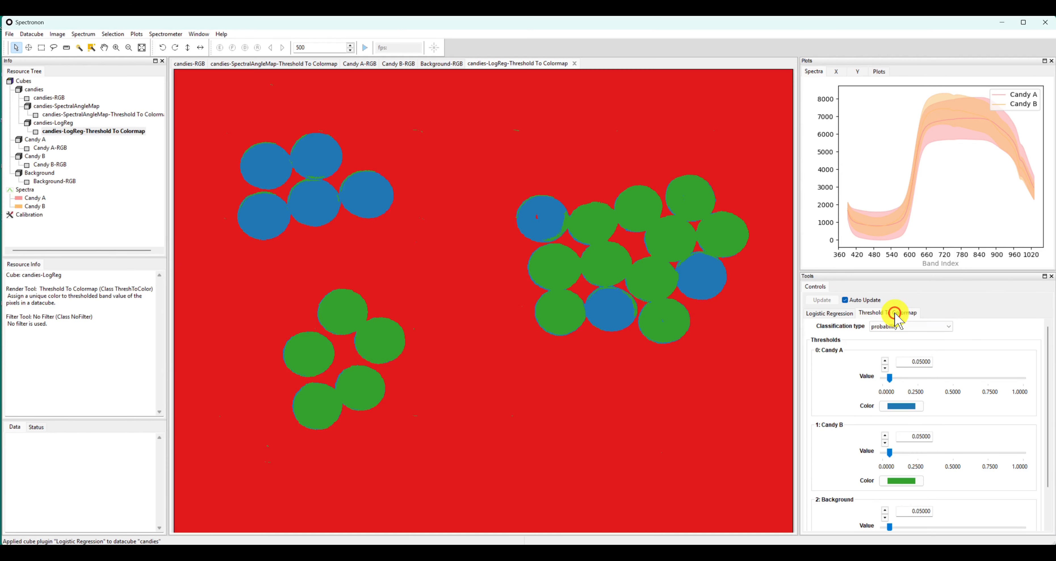
pyautogui.scroll(-3, 900, 393)
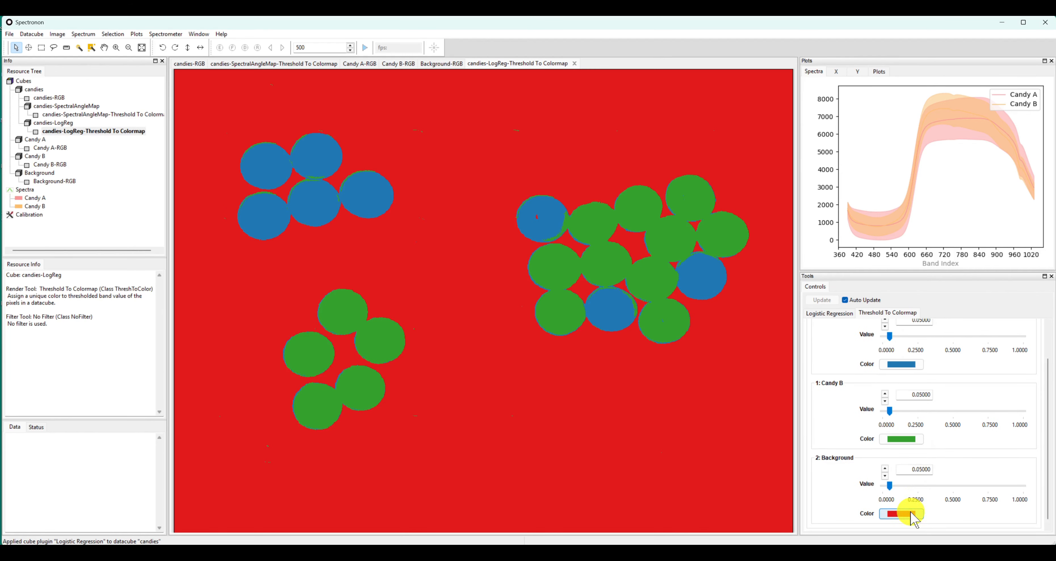
pyautogui.click(910, 514)
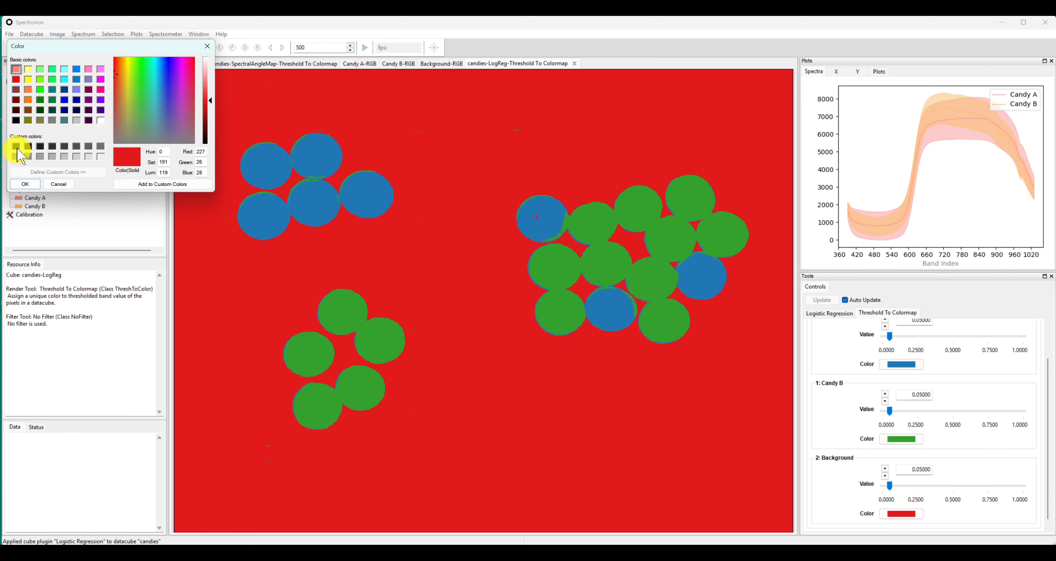
pyautogui.click(17, 149)
pyautogui.click(25, 184)
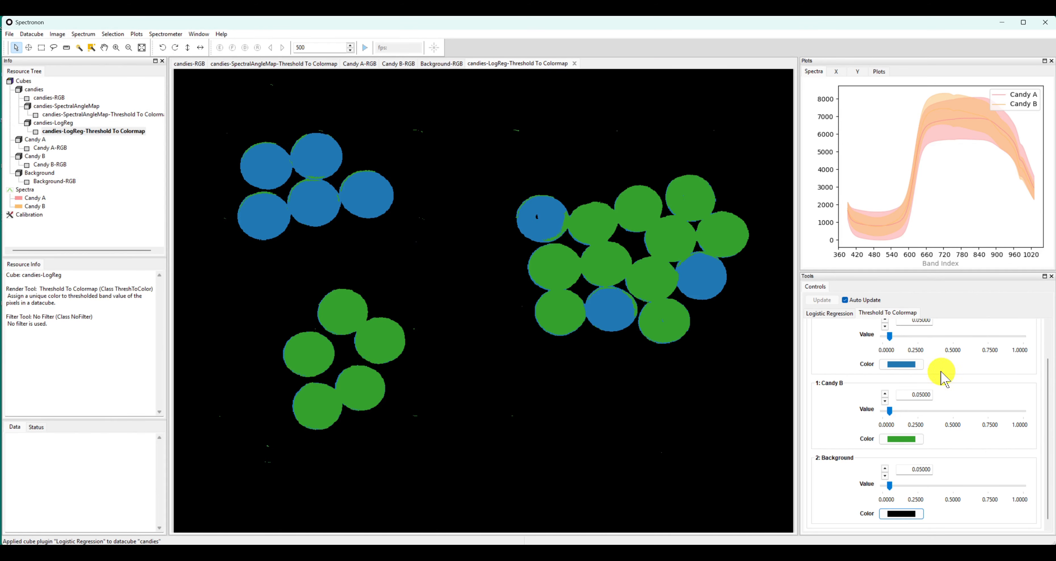
# Set the Candy A class color to red and the Candy B class color to blue for the Logistic Regression result
pyautogui.click(916, 366)
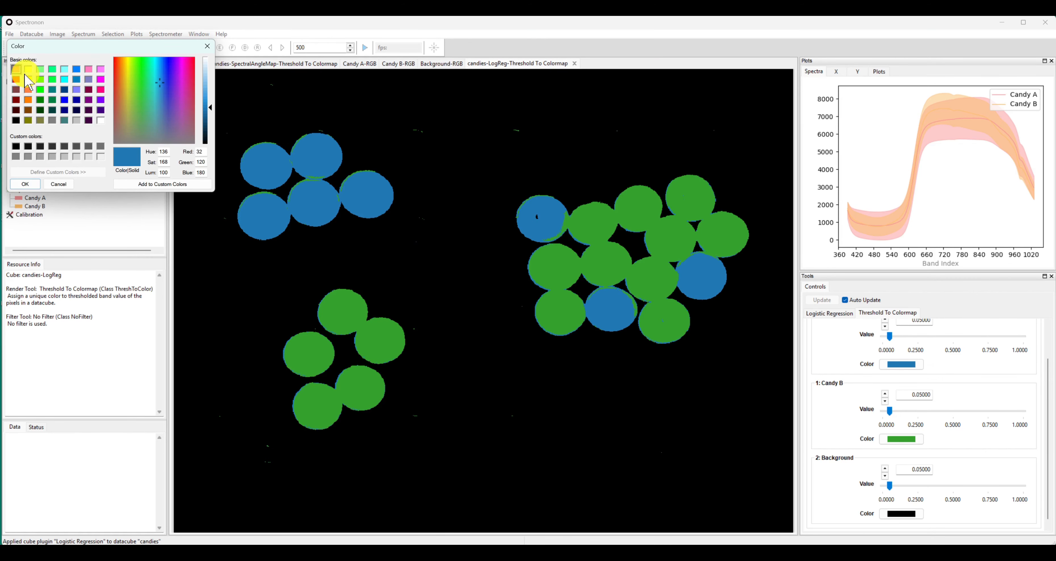
pyautogui.click(16, 80)
pyautogui.click(25, 183)
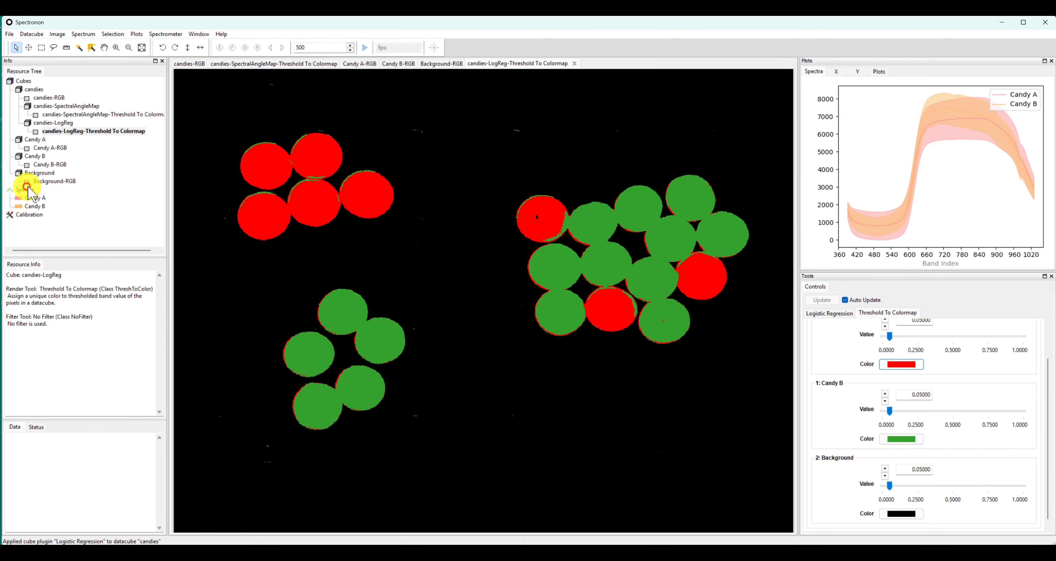
pyautogui.click(901, 439)
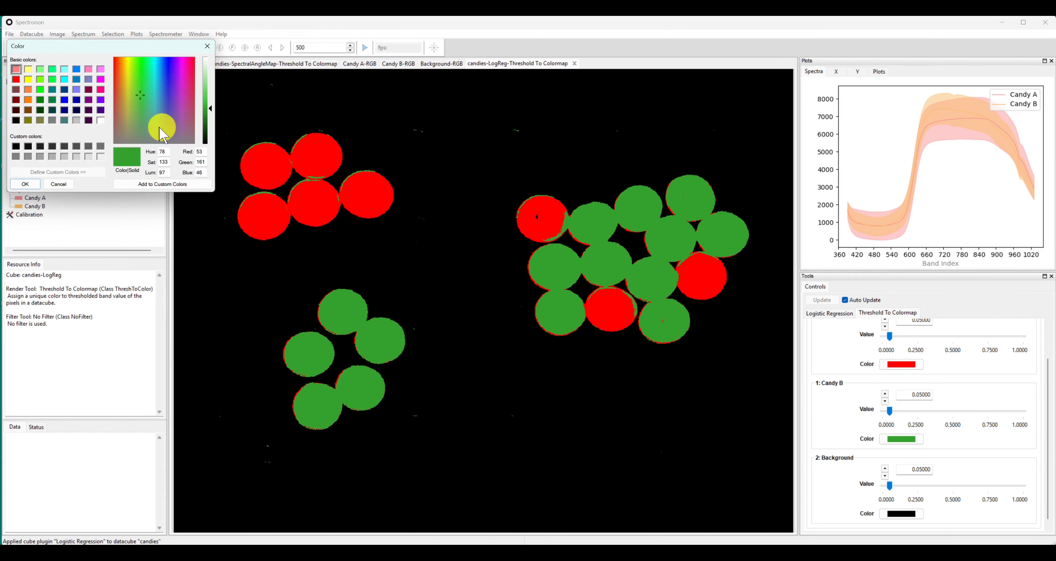
pyautogui.click(65, 99)
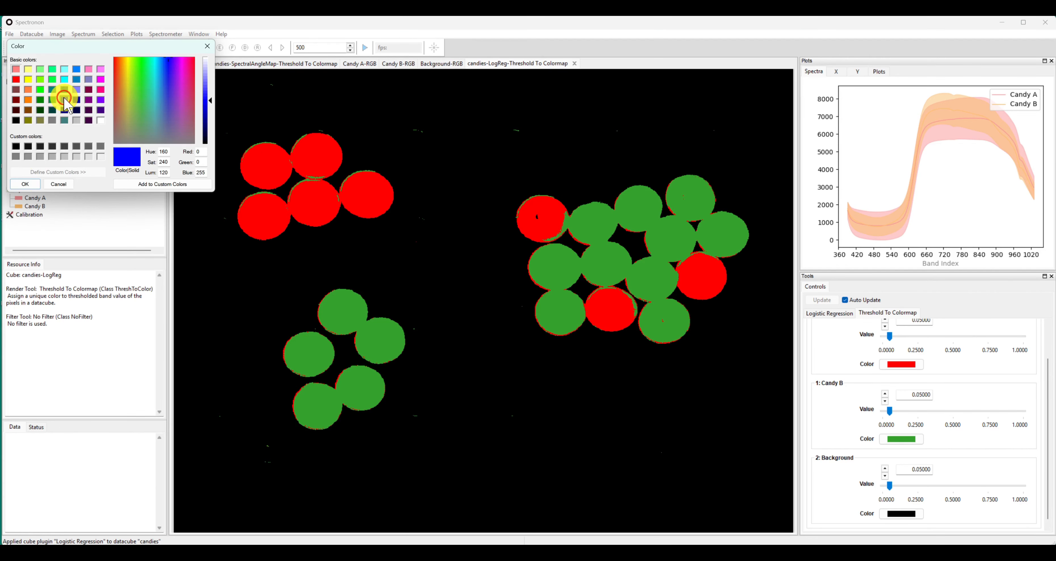
pyautogui.click(26, 184)
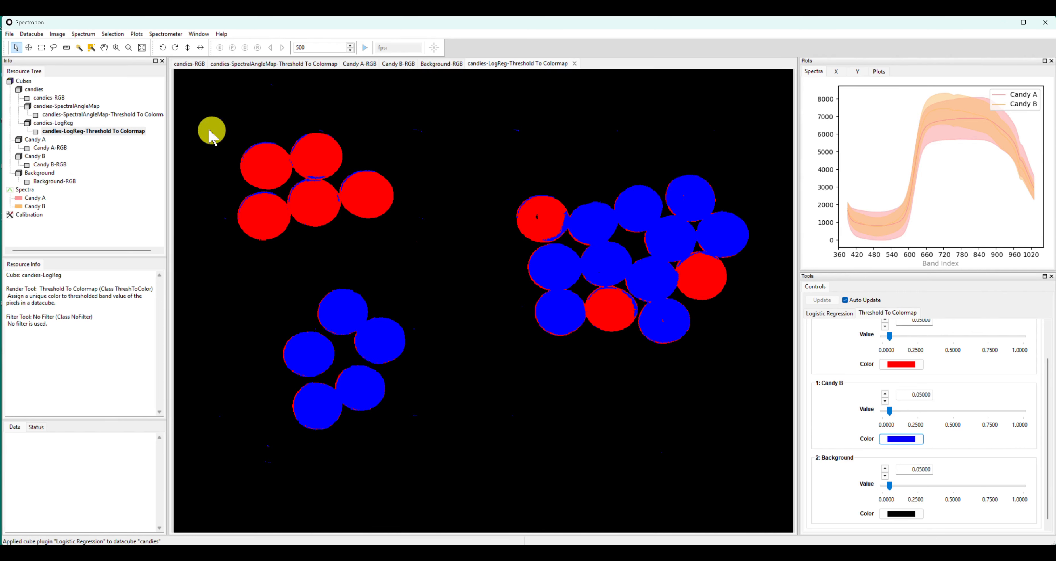
# Compare the Spectral Angle Mapper and Logistic Regression colormap images by switching between them
pyautogui.click(153, 116)
pyautogui.click(154, 115)
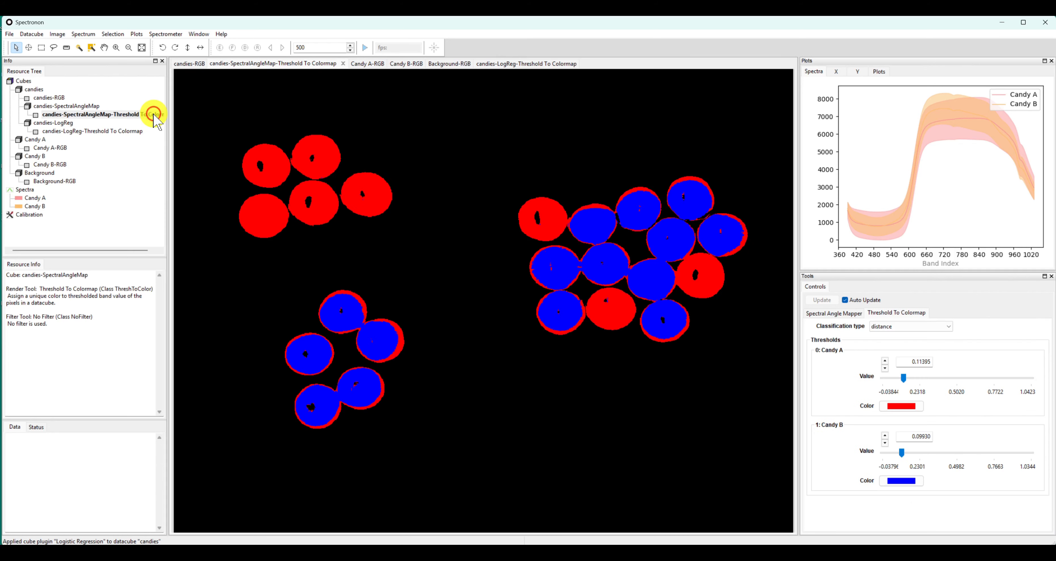
pyautogui.click(132, 132)
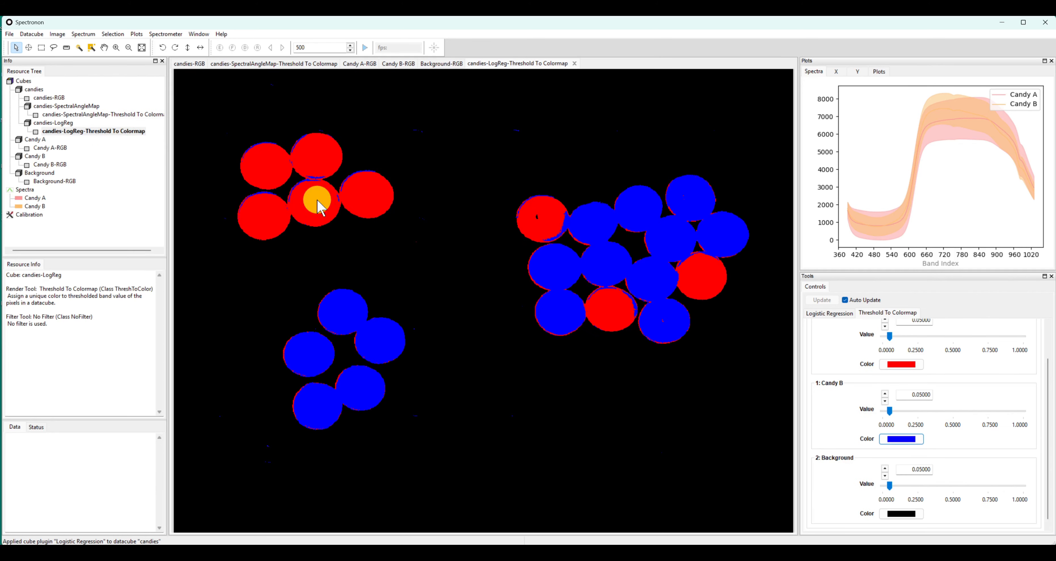
pyautogui.click(154, 115)
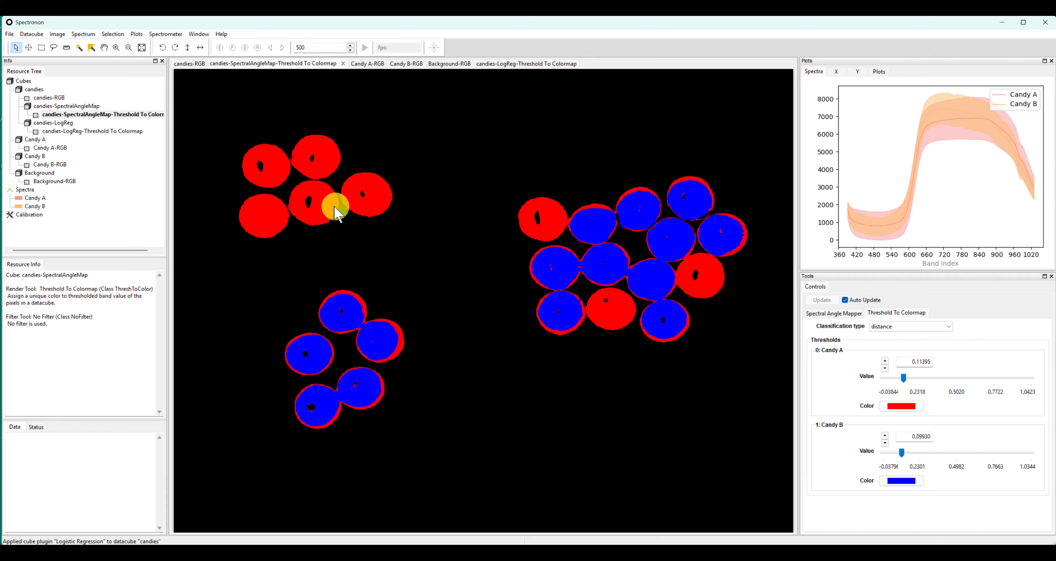
pyautogui.click(116, 132)
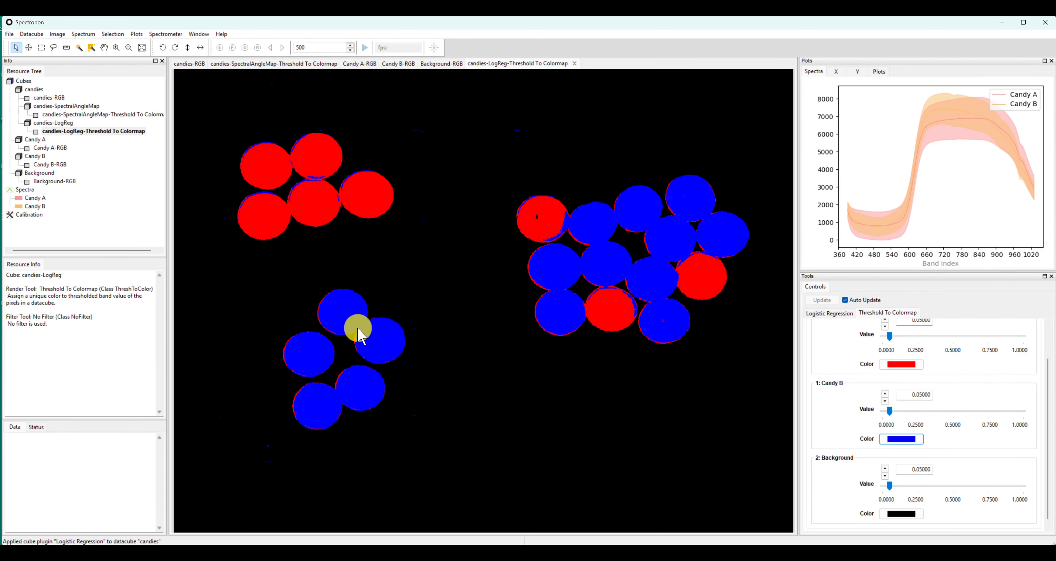